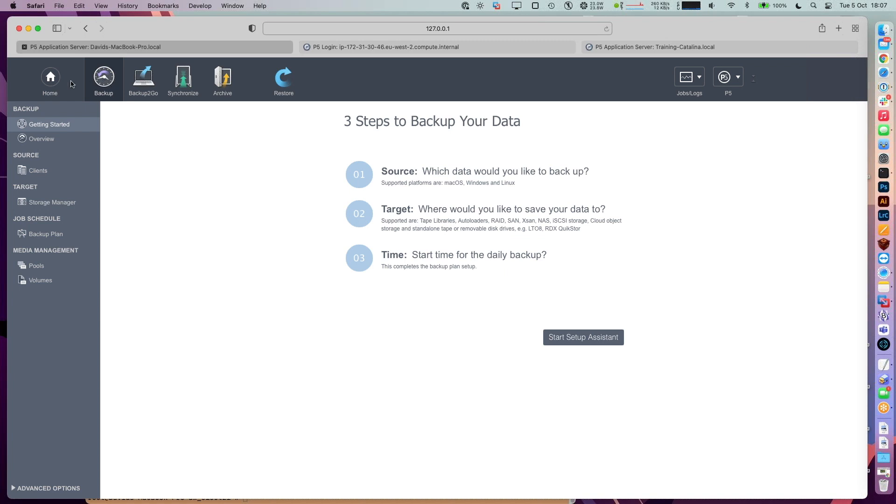
# - Look over the welcome and license pages, then go to the Backup section's Storage Manager
pyautogui.click(48, 79)
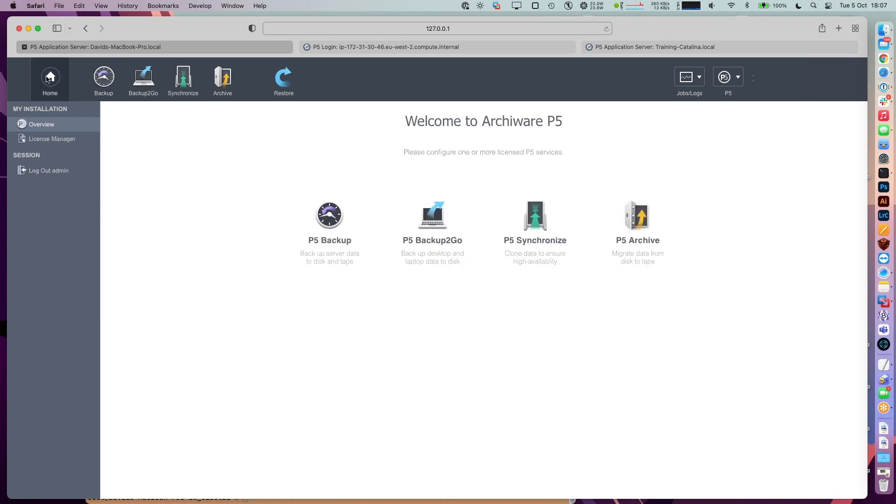
pyautogui.click(47, 141)
pyautogui.click(45, 123)
pyautogui.click(95, 87)
pyautogui.click(19, 203)
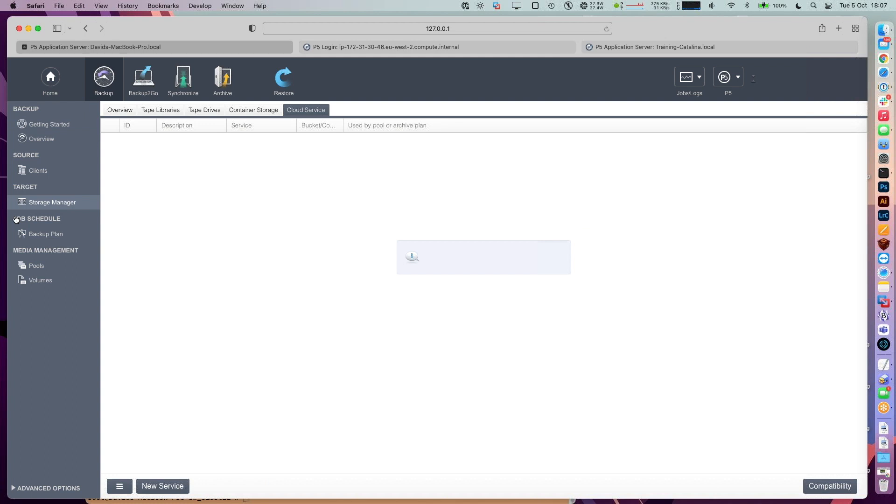
# - Review the tape library, drive, container and cloud service lists, then add cloud storage under Container Storage
pyautogui.click(120, 109)
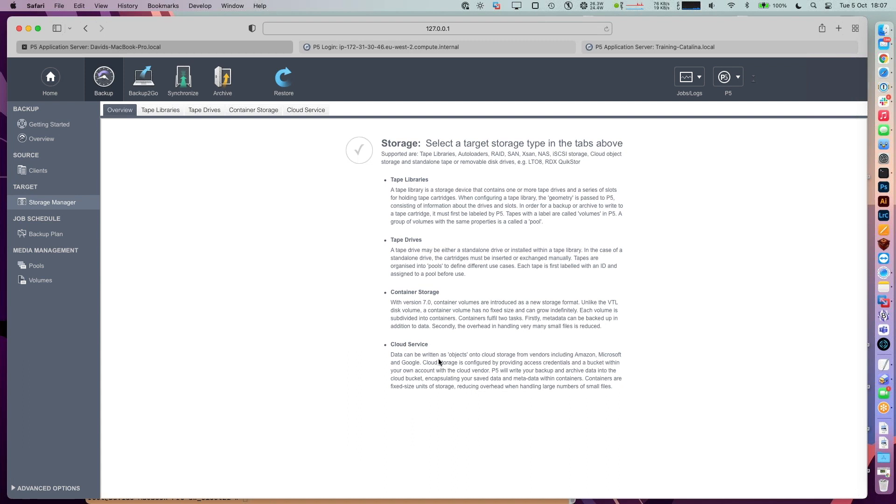
pyautogui.click(160, 110)
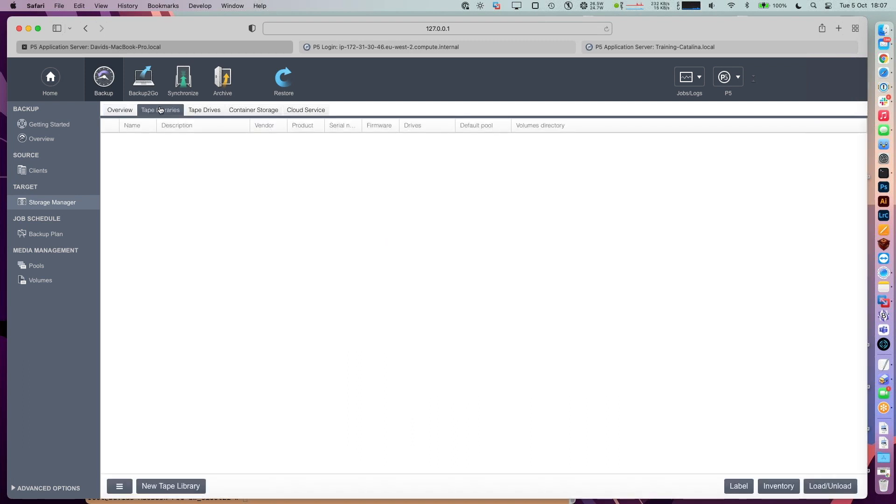
pyautogui.click(206, 111)
pyautogui.click(248, 111)
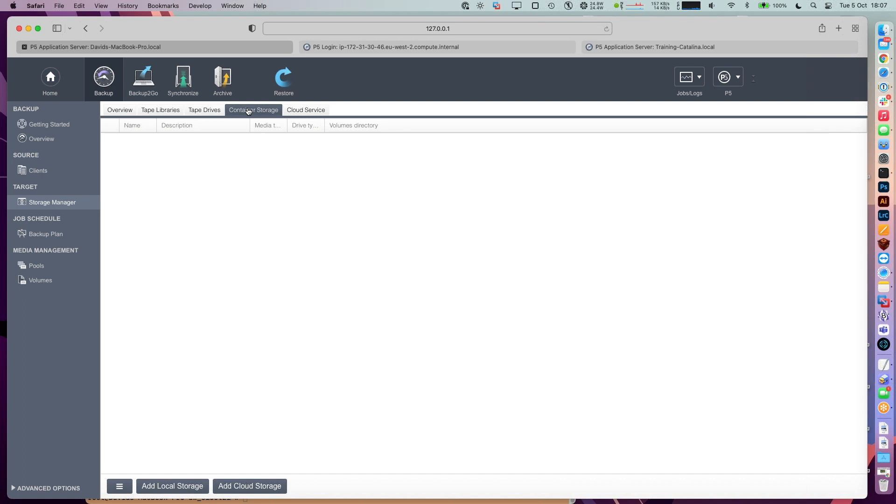
pyautogui.click(307, 115)
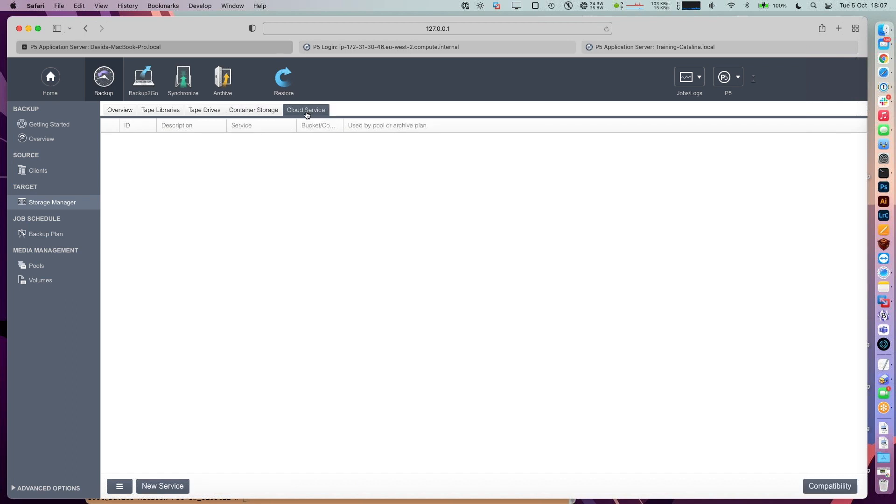
pyautogui.click(233, 114)
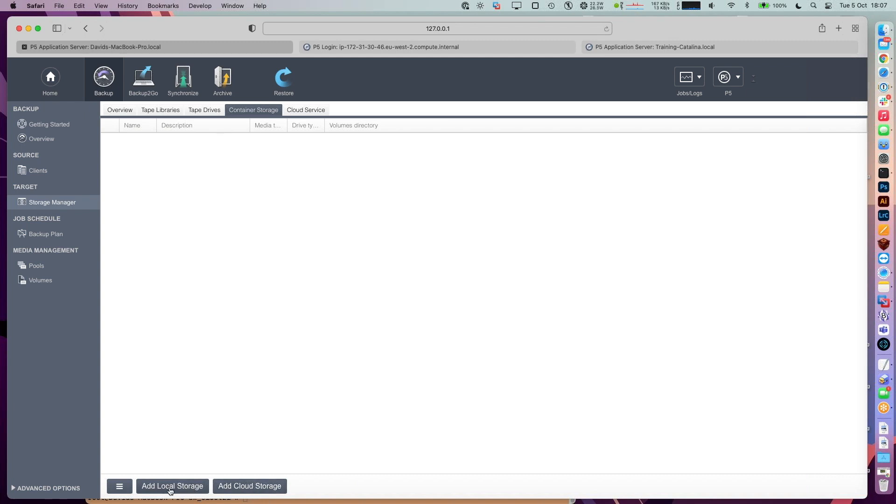
pyautogui.click(232, 488)
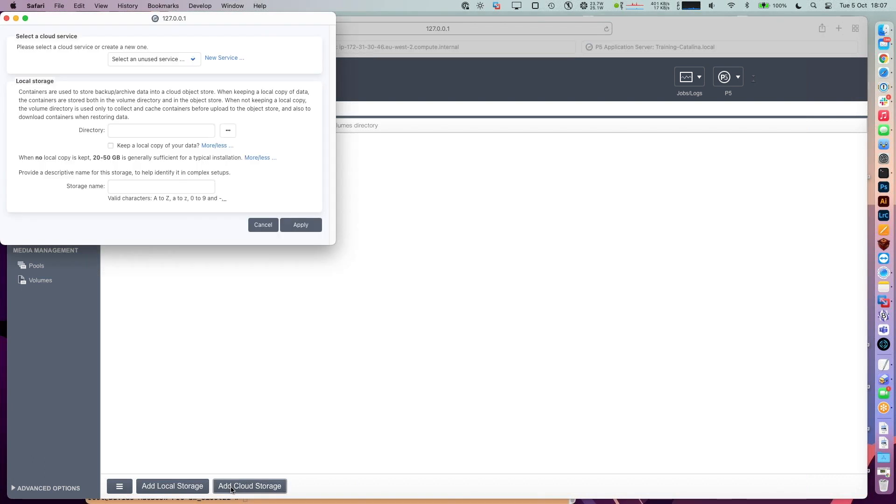
# - Create a new cloud service from the Add Cloud Storage form with Amazon S3 as provider
pyautogui.moveTo(80, 18); pyautogui.dragTo(384, 86)
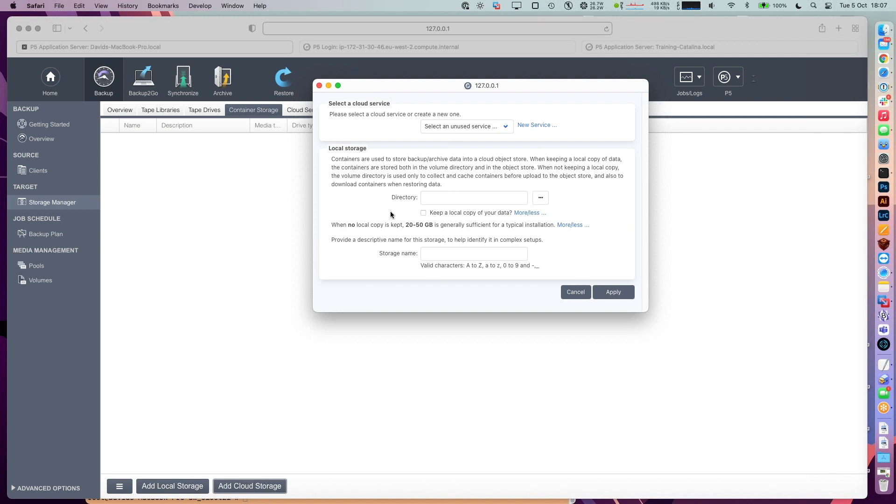
pyautogui.click(427, 252)
pyautogui.click(536, 125)
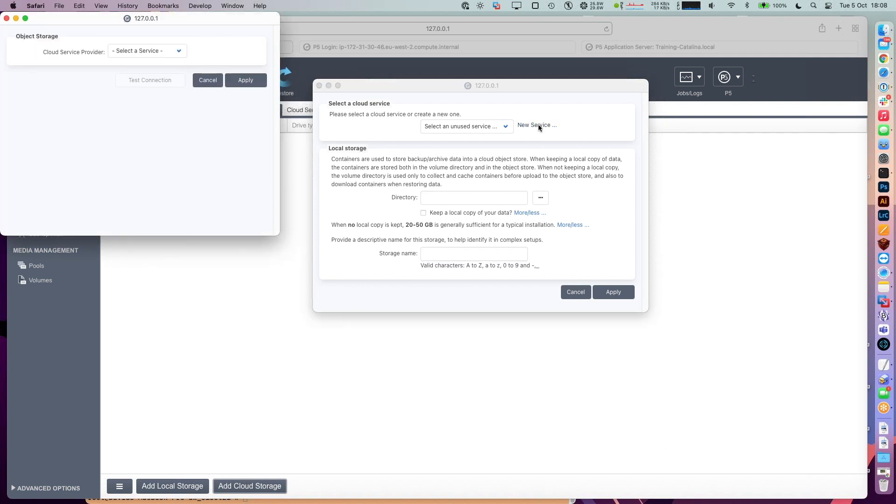
pyautogui.moveTo(56, 23); pyautogui.dragTo(548, 172)
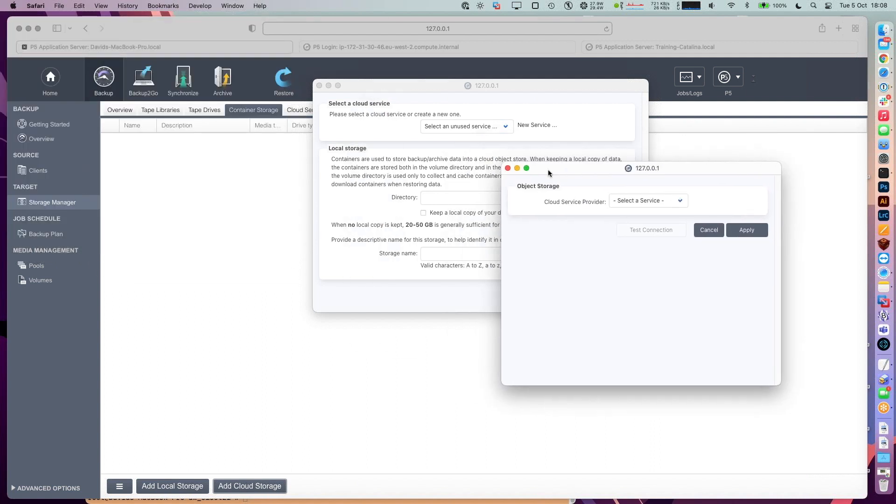
pyautogui.click(644, 202)
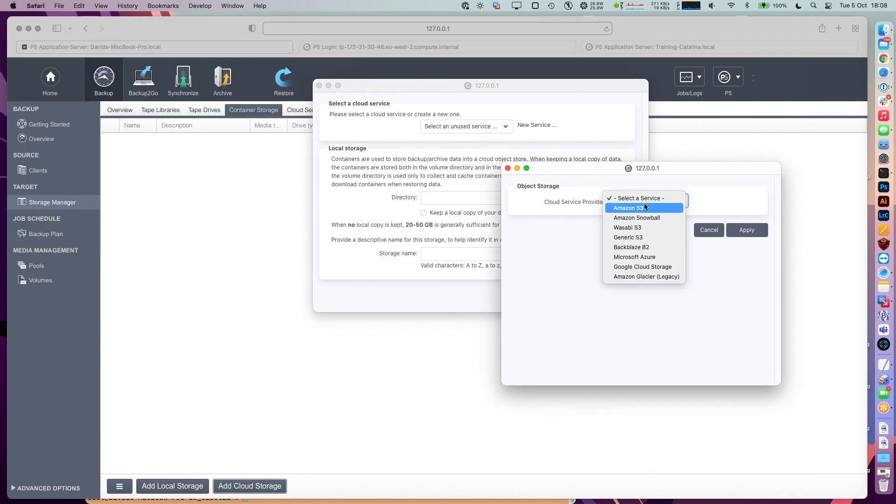
pyautogui.click(676, 208)
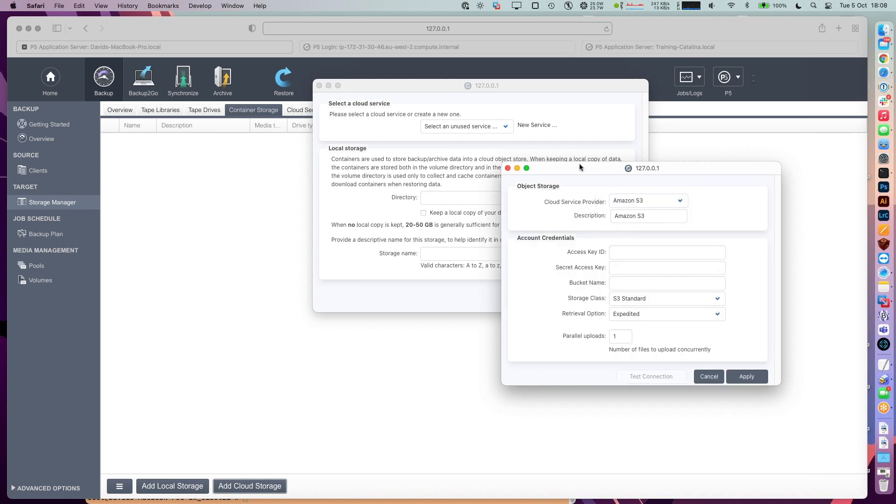
pyautogui.moveTo(580, 168); pyautogui.dragTo(513, 157)
# - Enter the S3 access key ID, secret access key and bucket p5-v7-webinar, then apply the service
pyautogui.click(570, 247)
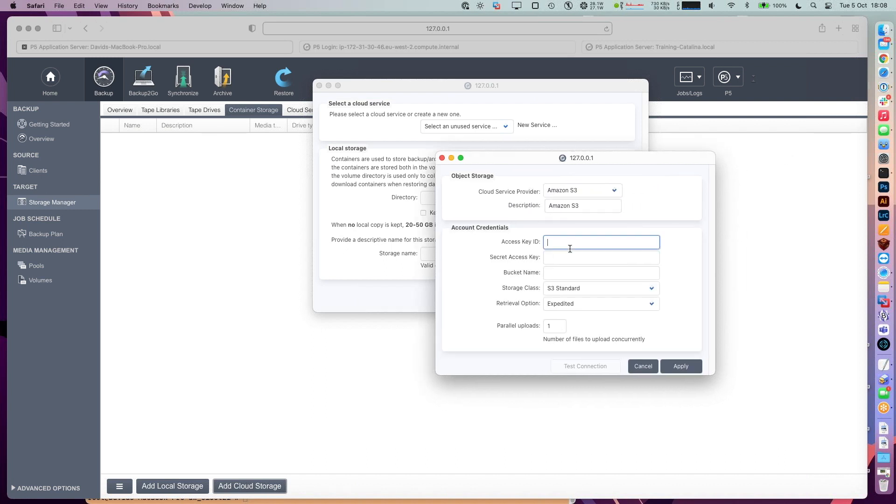
pyautogui.click(5, 36)
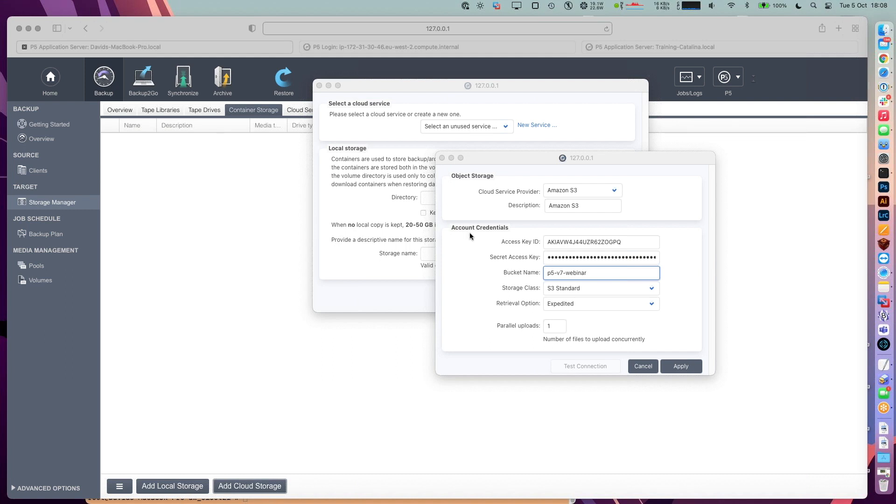
pyautogui.click(470, 233)
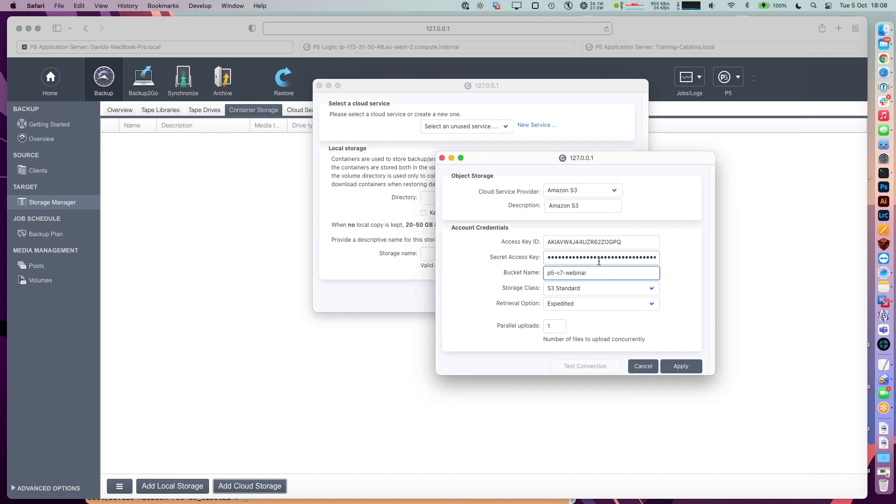
pyautogui.click(669, 368)
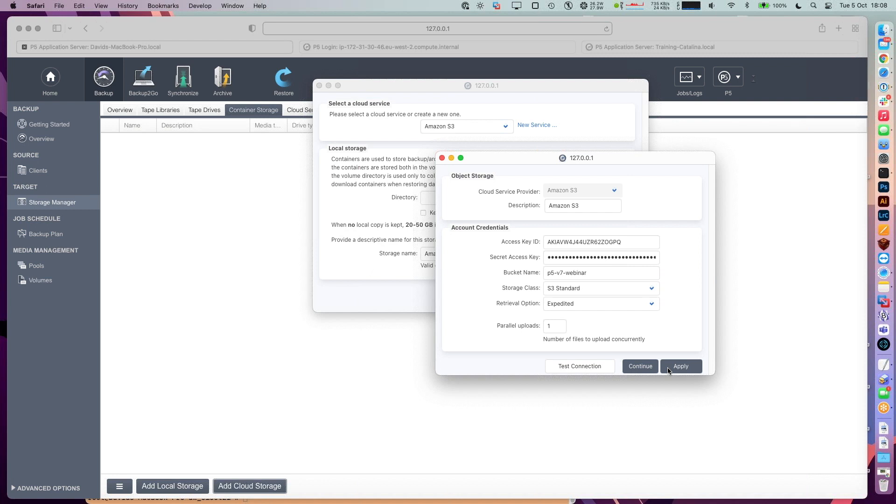
# - Test the S3 bucket connection, acknowledge the success notice, and continue to the cloud storage form
pyautogui.click(580, 364)
pyautogui.moveTo(583, 247); pyautogui.dragTo(565, 222)
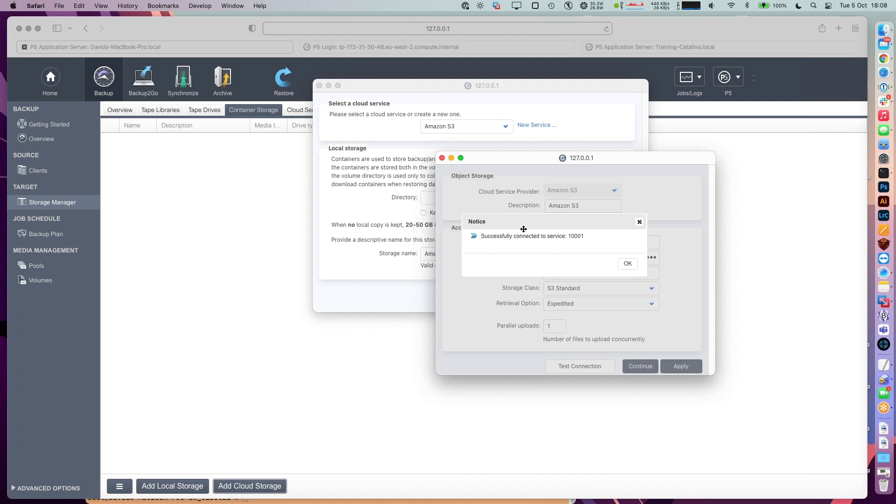
pyautogui.click(628, 264)
pyautogui.click(613, 240)
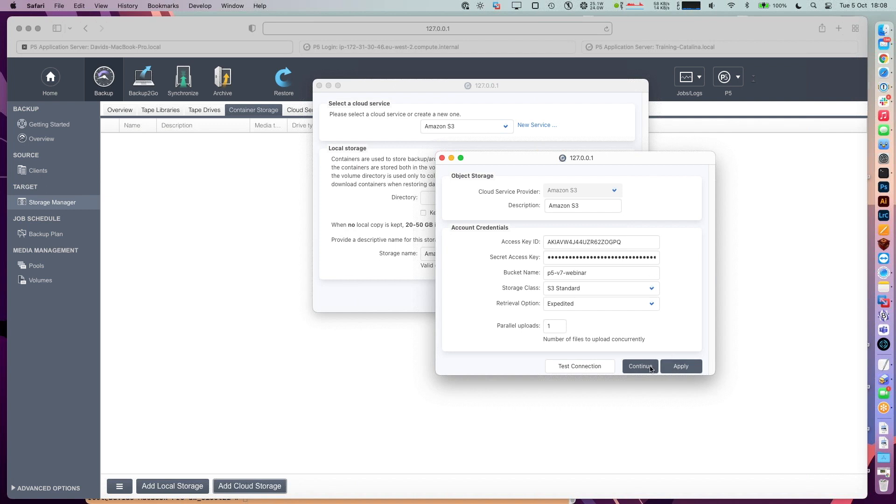
pyautogui.click(640, 366)
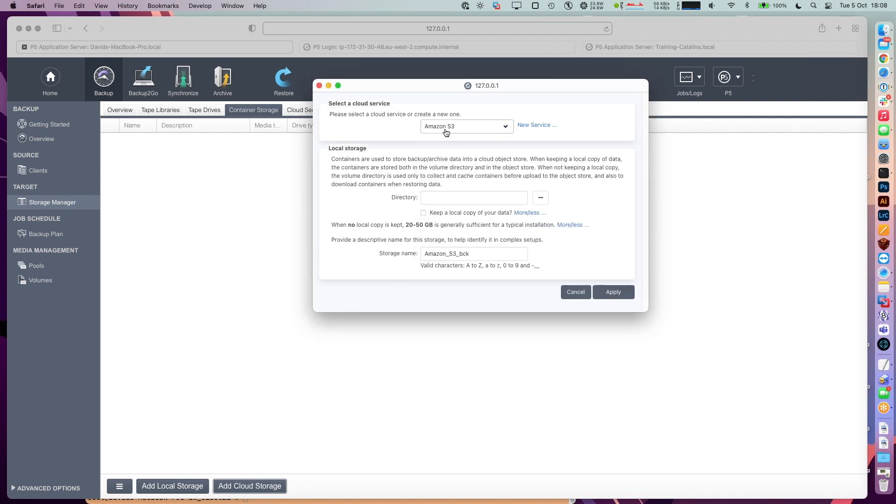
# - Choose the p5_cache folder in the user's home folder as the local directory
pyautogui.click(542, 200)
pyautogui.moveTo(195, 17); pyautogui.dragTo(500, 154)
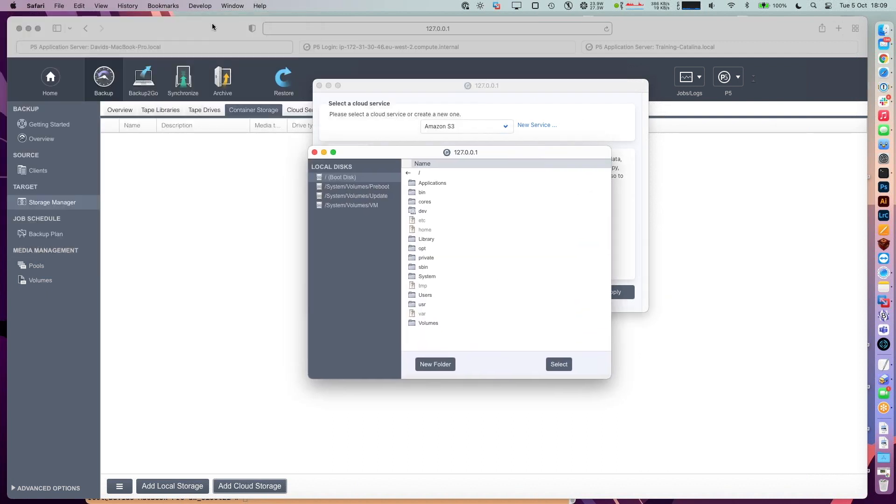
pyautogui.doubleClick(426, 295)
pyautogui.doubleClick(423, 183)
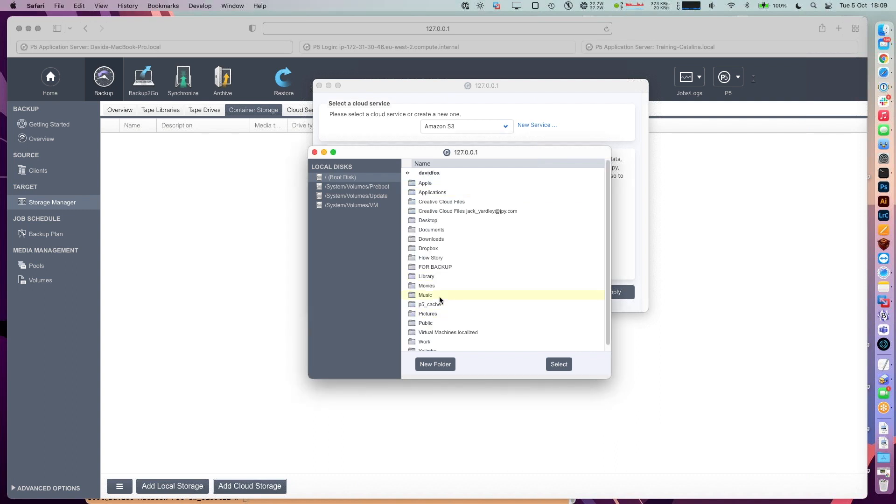
pyautogui.click(436, 306)
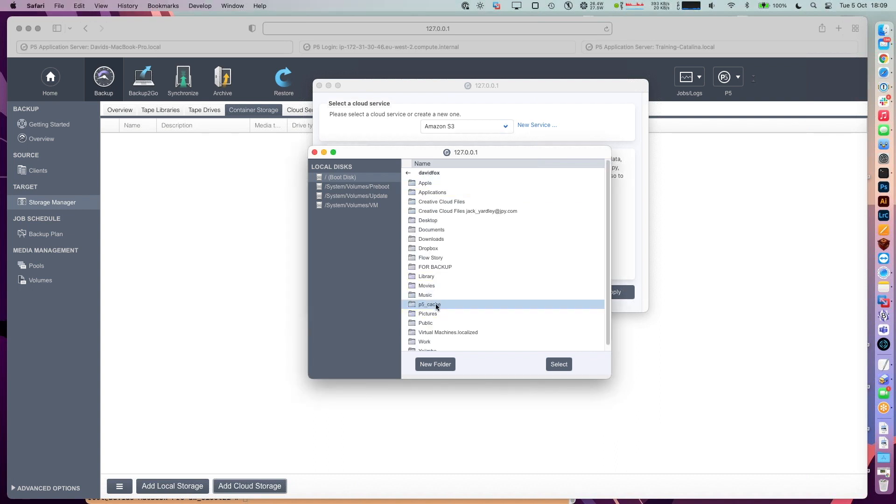
pyautogui.click(555, 367)
# - Rename the storage to Amazon_S3_Backup
pyautogui.click(485, 254)
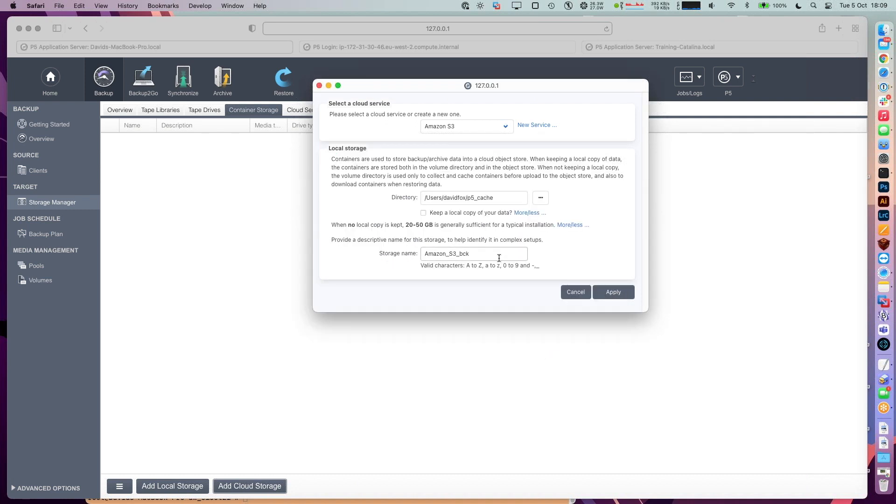
pyautogui.press('BackSpace')
pyautogui.press('BackSpace')
pyautogui.press('BackSpace')
pyautogui.write('Backup')
# - Create the Amazon_S3_Backup cloud storage and acknowledge the new pool, volume and drive
pyautogui.click(614, 295)
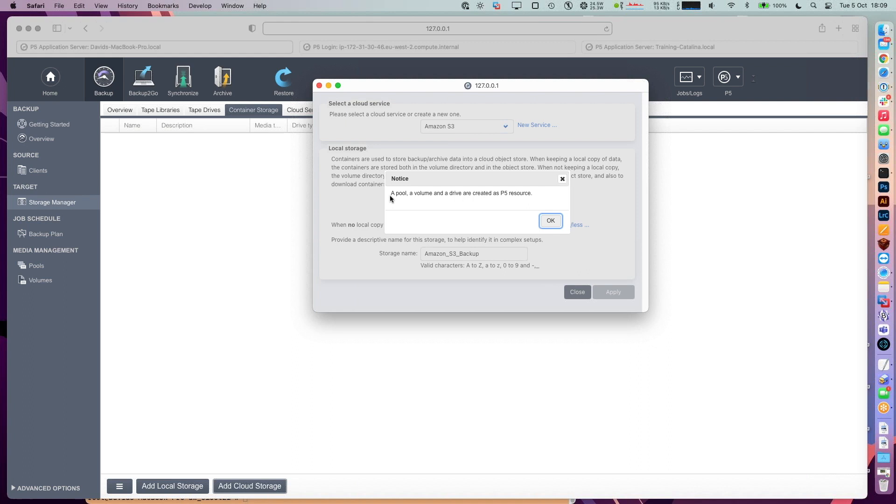
pyautogui.click(545, 223)
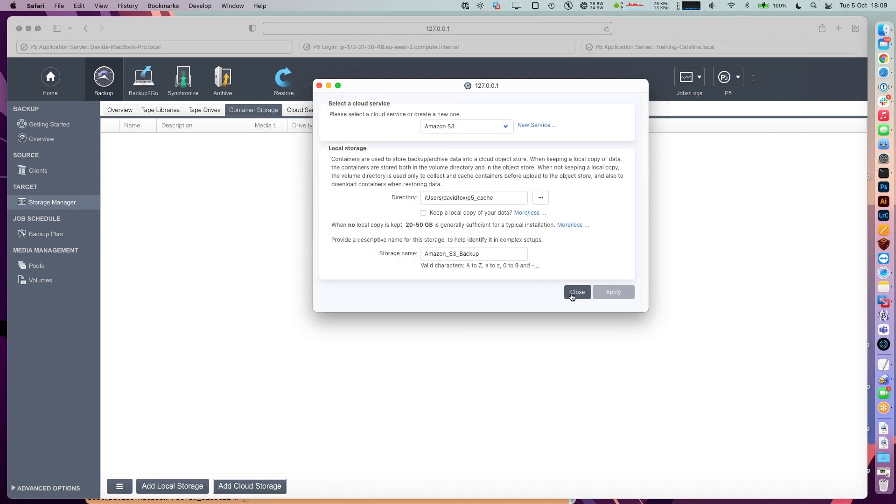
pyautogui.click(572, 296)
# - Inspect drive1.1, the Amazon_S3_Backup pool, and its volume with the Pool column widened
pyautogui.click(136, 139)
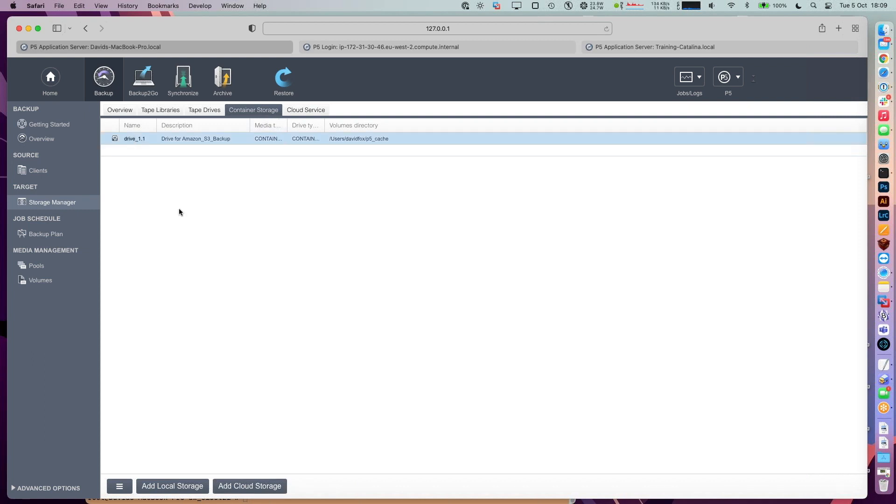
pyautogui.click(40, 267)
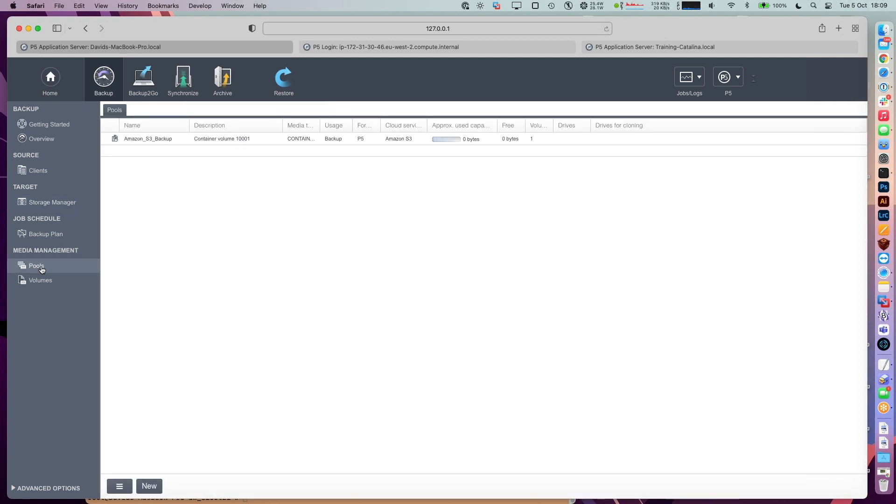
pyautogui.click(152, 139)
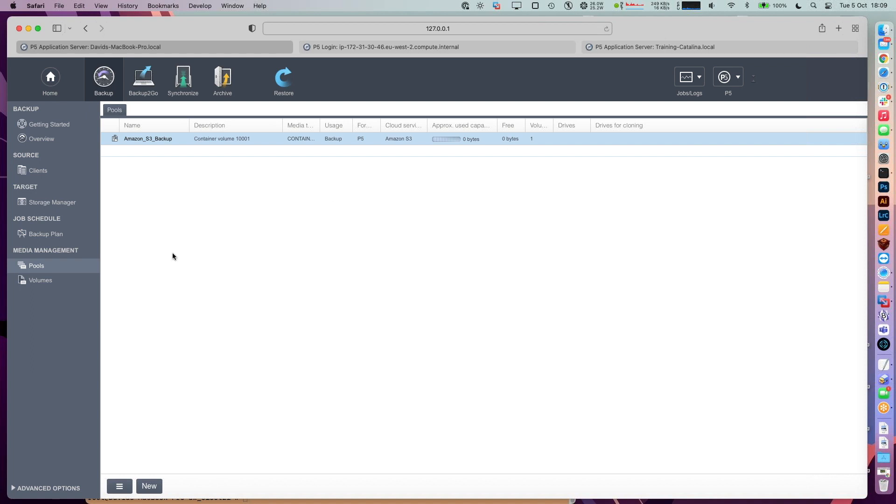
pyautogui.click(33, 281)
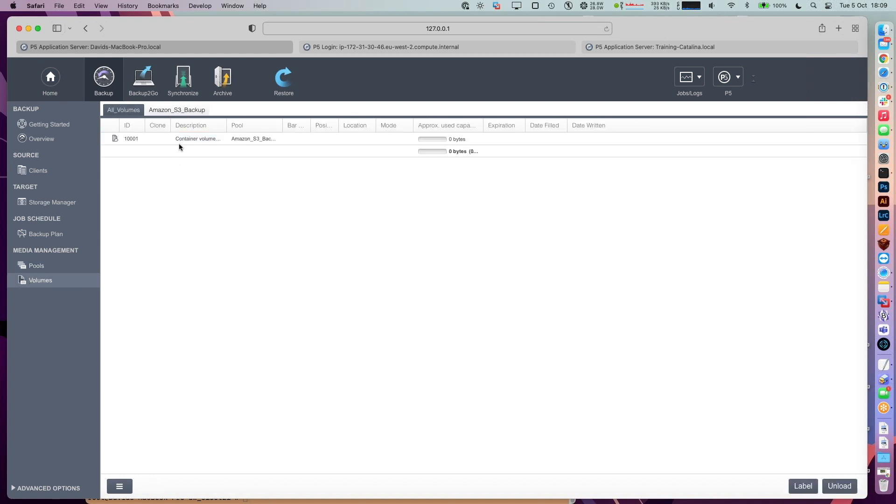
pyautogui.moveTo(283, 125); pyautogui.dragTo(322, 125)
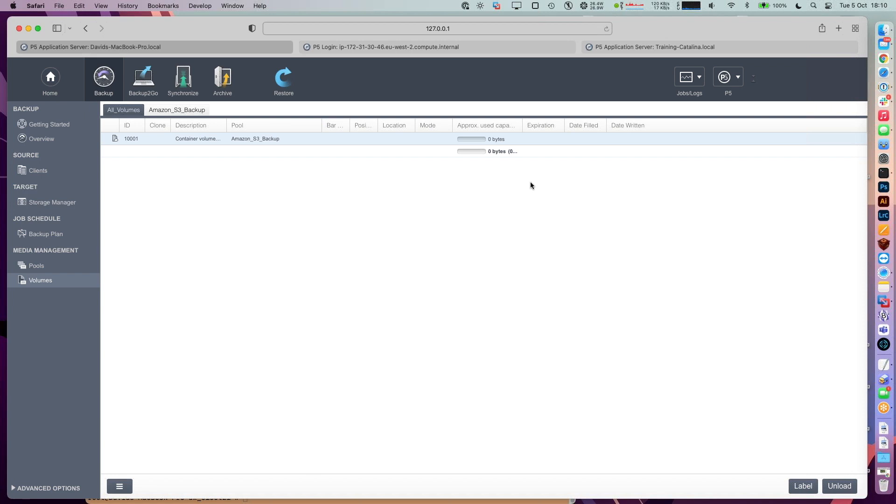
# - Create a new backup plan described "Untitled 1" and save it as plan 10001
pyautogui.click(54, 236)
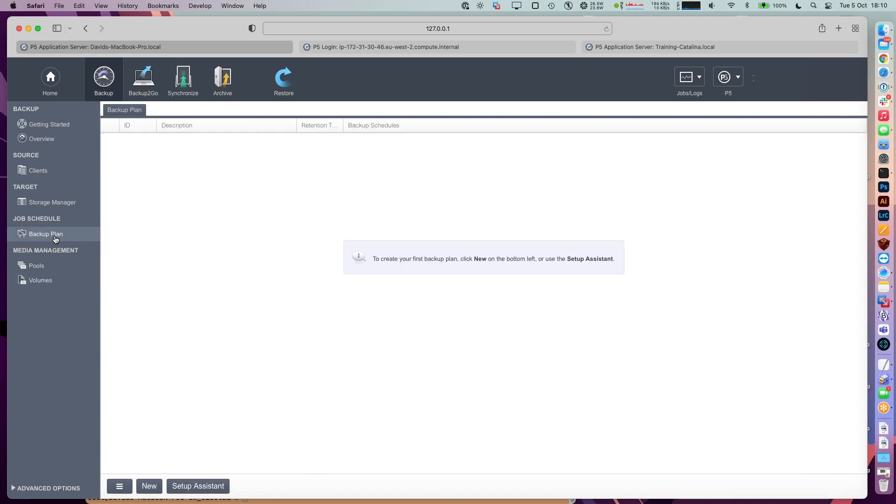
pyautogui.click(149, 486)
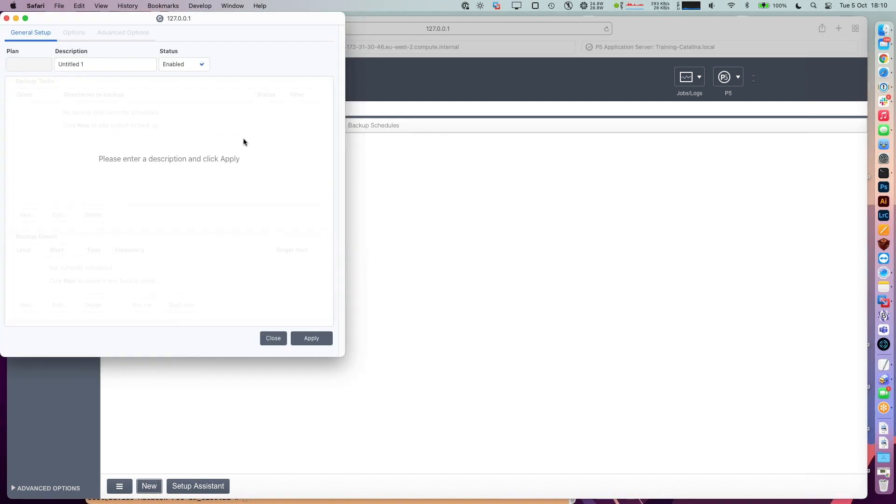
pyautogui.click(491, 128)
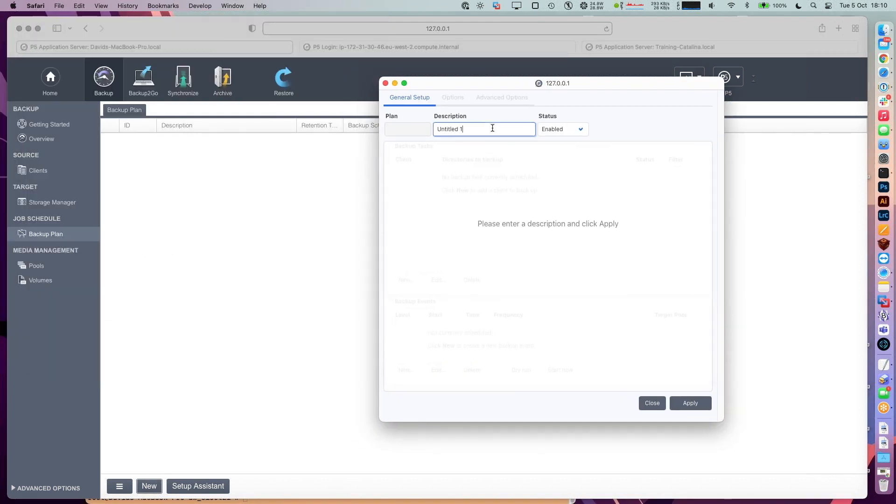
pyautogui.click(691, 404)
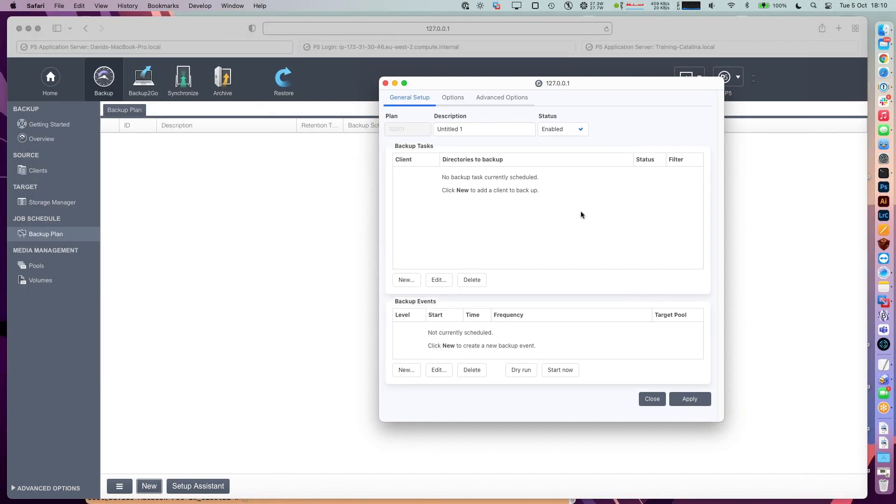
# - Add a localhost backup task for the user's FOR BACKUP folder to plan 10001
pyautogui.click(410, 281)
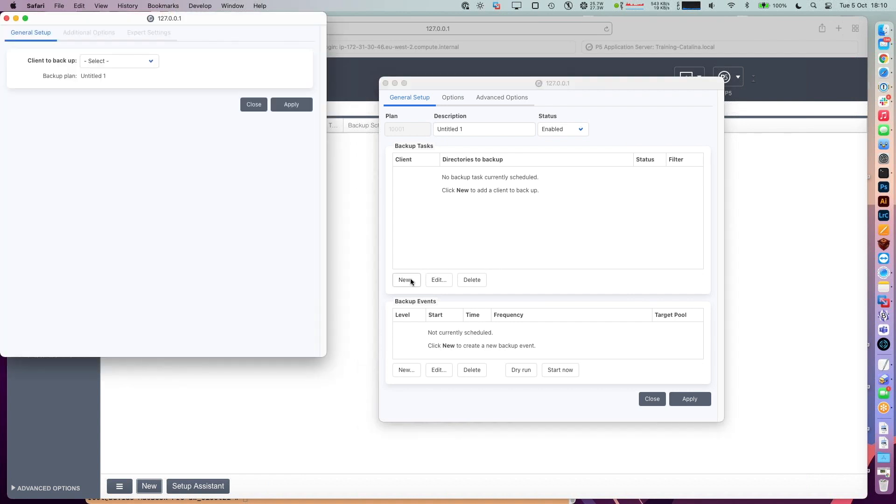
pyautogui.click(143, 61)
pyautogui.click(143, 72)
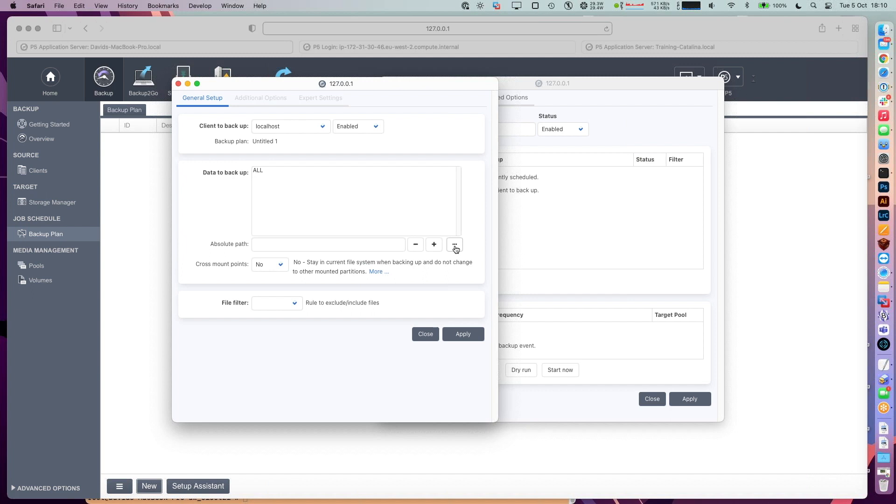
pyautogui.click(454, 245)
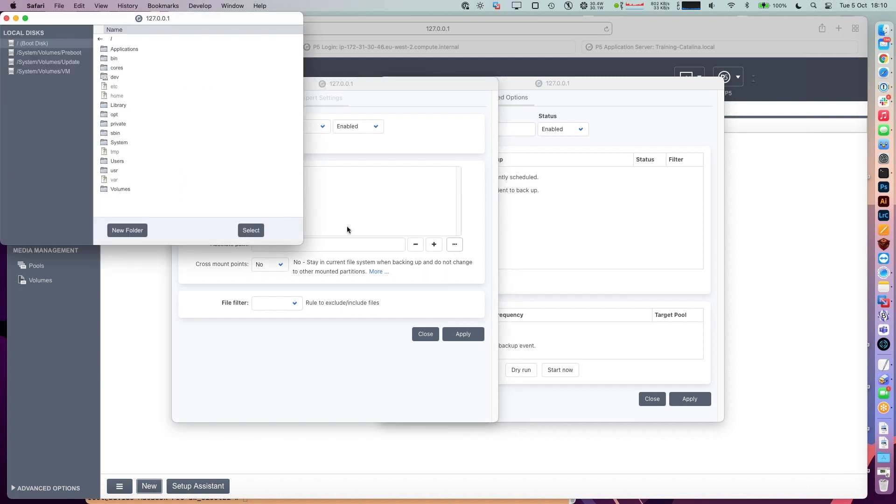
pyautogui.doubleClick(140, 162)
pyautogui.doubleClick(121, 49)
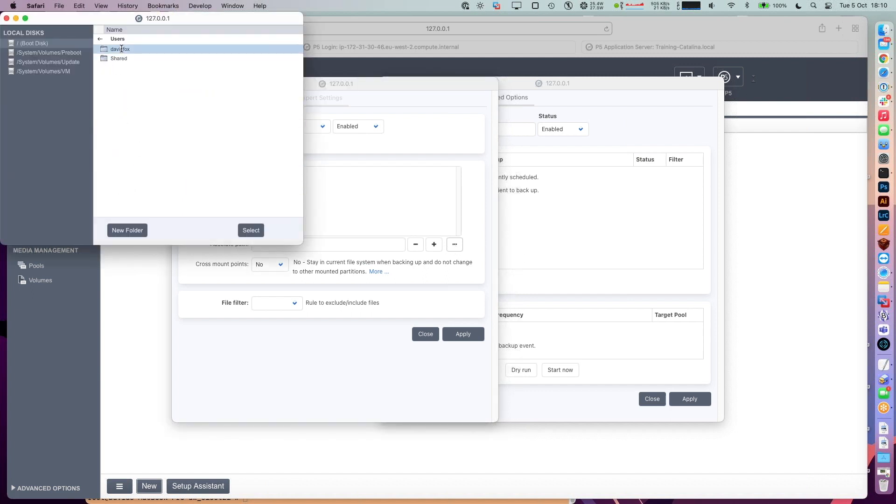
pyautogui.click(137, 134)
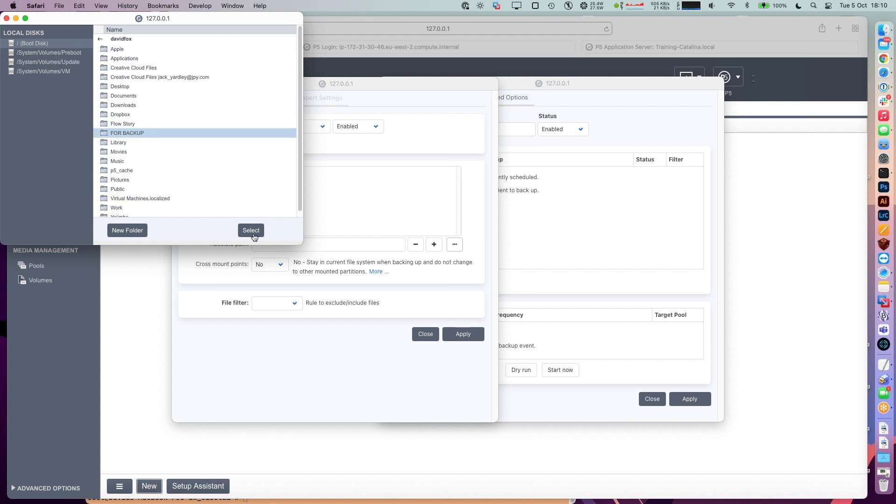
pyautogui.click(253, 230)
pyautogui.click(311, 219)
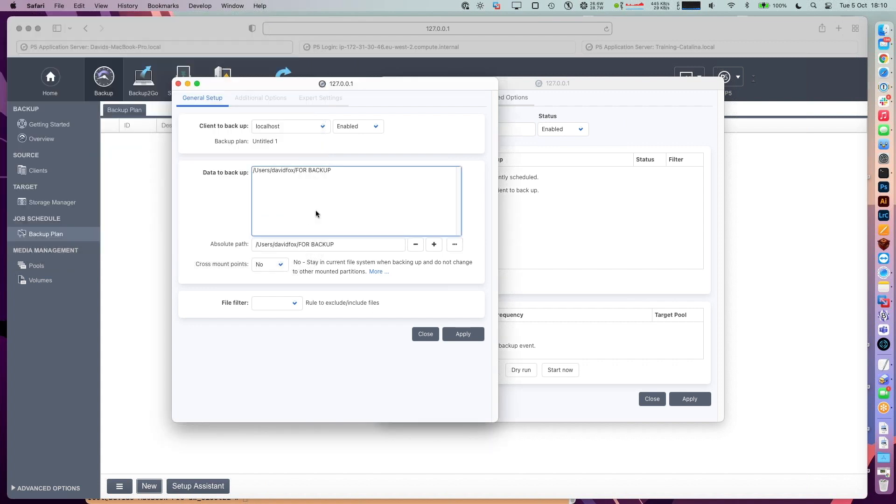
pyautogui.click(457, 334)
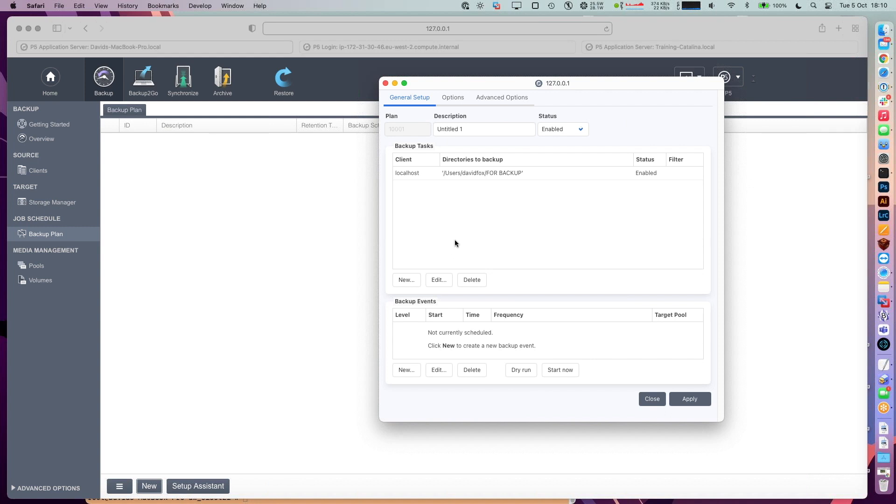
pyautogui.click(406, 370)
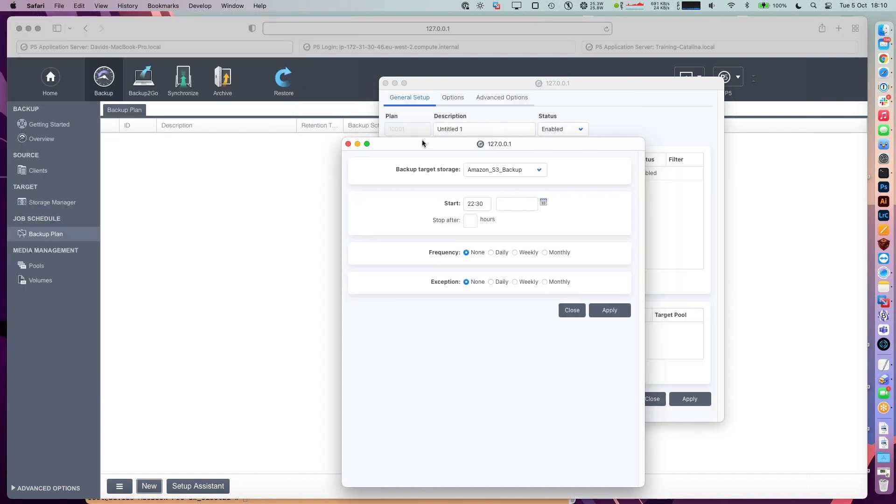
# - Make the backup event repeat weekly on Monday through Friday
pyautogui.click(503, 250)
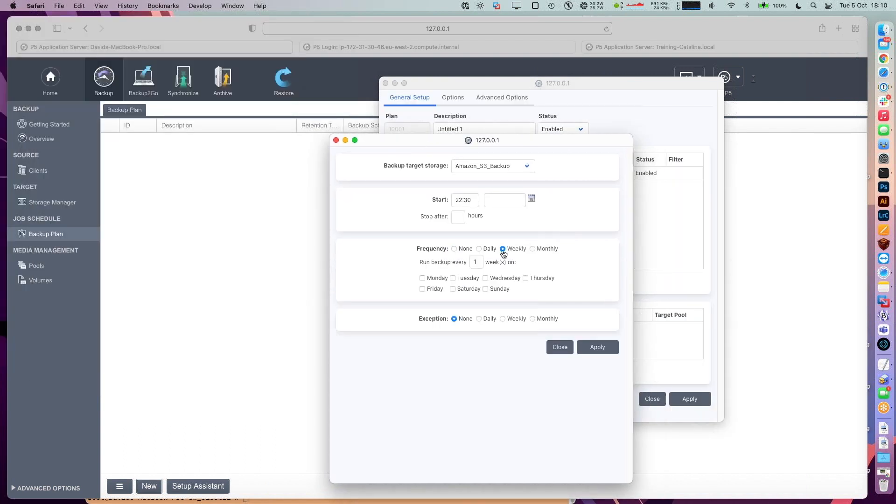
pyautogui.click(422, 279)
pyautogui.click(453, 278)
pyautogui.click(485, 279)
pyautogui.click(525, 278)
pyautogui.click(422, 289)
# - Keep the 22:30 start time and Amazon_S3_Backup target pool, and save the event
pyautogui.moveTo(385, 144); pyautogui.dragTo(143, 108)
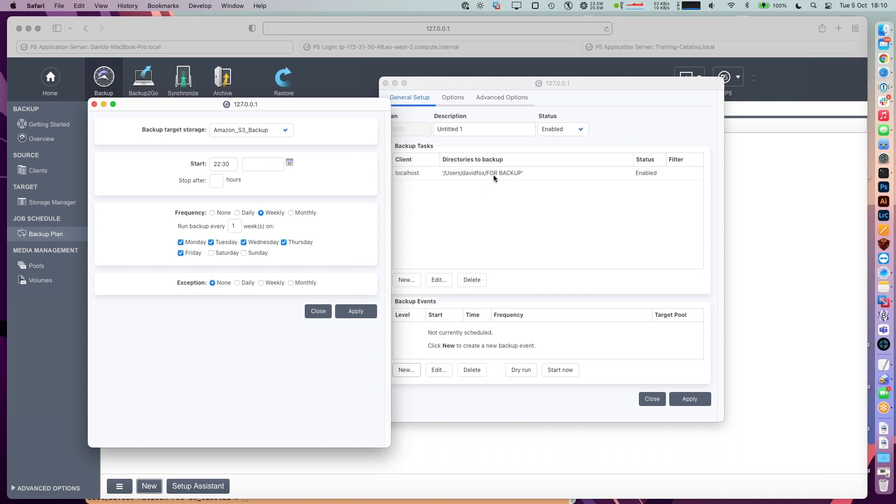
pyautogui.click(229, 166)
pyautogui.moveTo(230, 165); pyautogui.dragTo(203, 155)
pyautogui.click(333, 183)
pyautogui.click(262, 131)
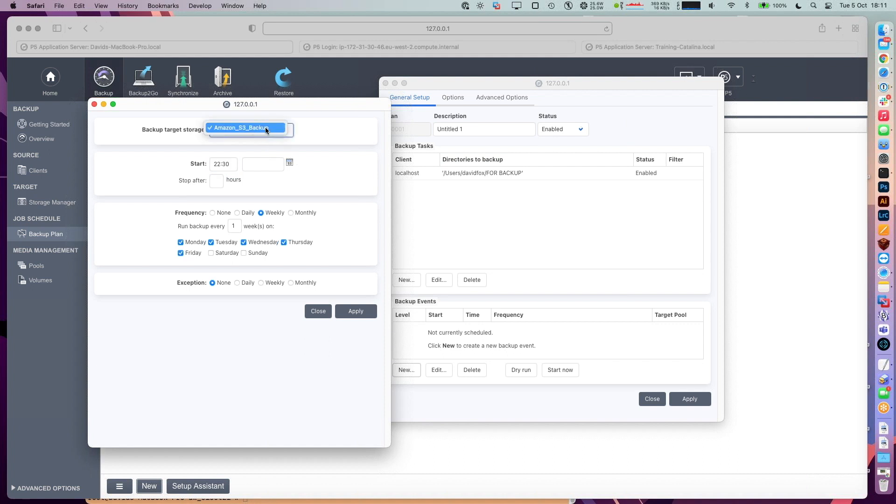
pyautogui.click(293, 134)
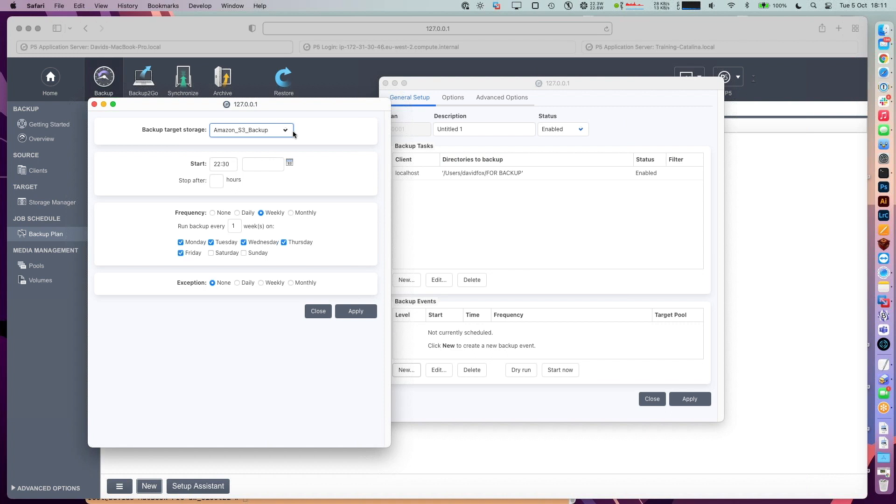
pyautogui.click(360, 310)
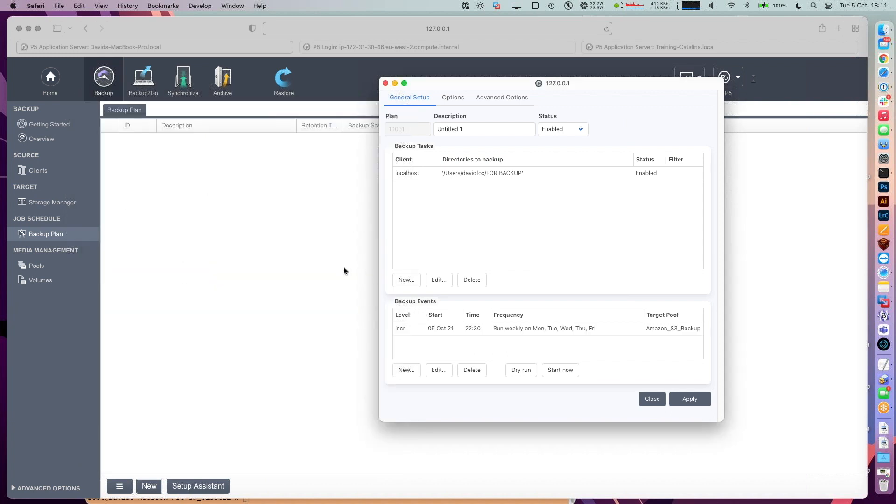
pyautogui.click(453, 98)
pyautogui.moveTo(506, 228); pyautogui.dragTo(471, 225)
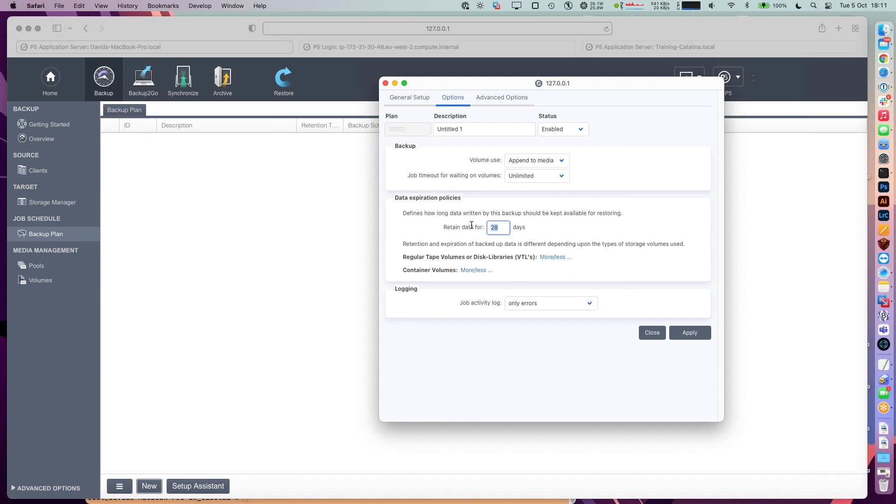
pyautogui.click(416, 99)
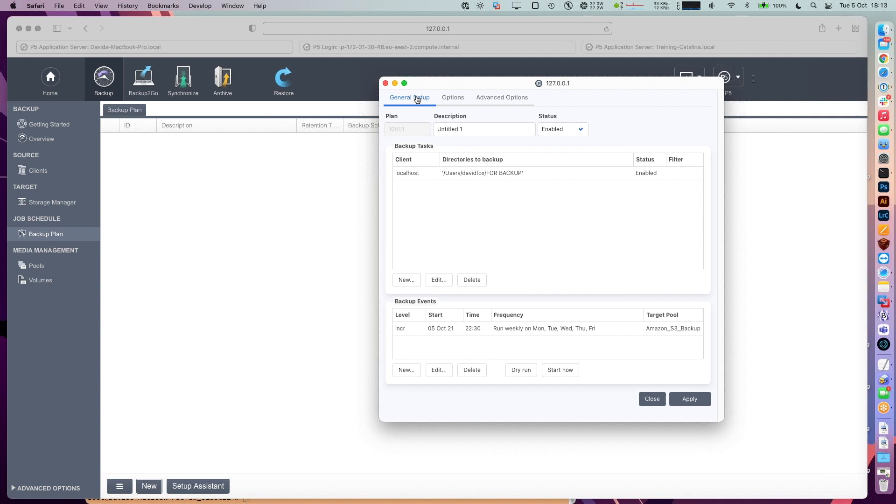
pyautogui.click(689, 399)
# - Run plan 10001's weekly incremental event immediately for all clients and open its Job Monitor
pyautogui.click(517, 329)
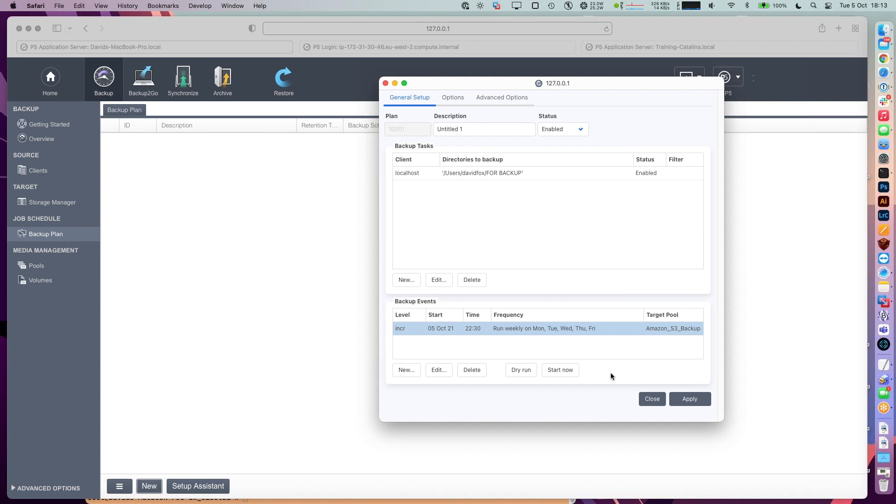
pyautogui.click(556, 370)
pyautogui.click(637, 267)
pyautogui.moveTo(550, 204); pyautogui.dragTo(526, 146)
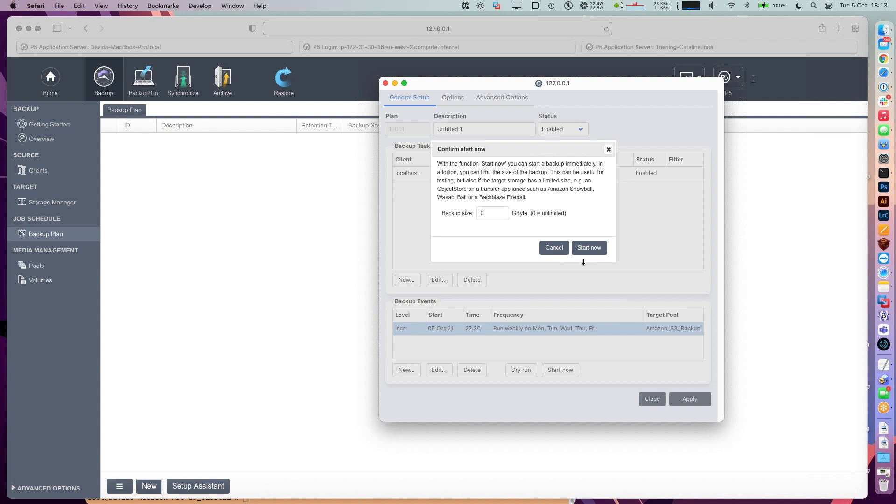
pyautogui.click(584, 252)
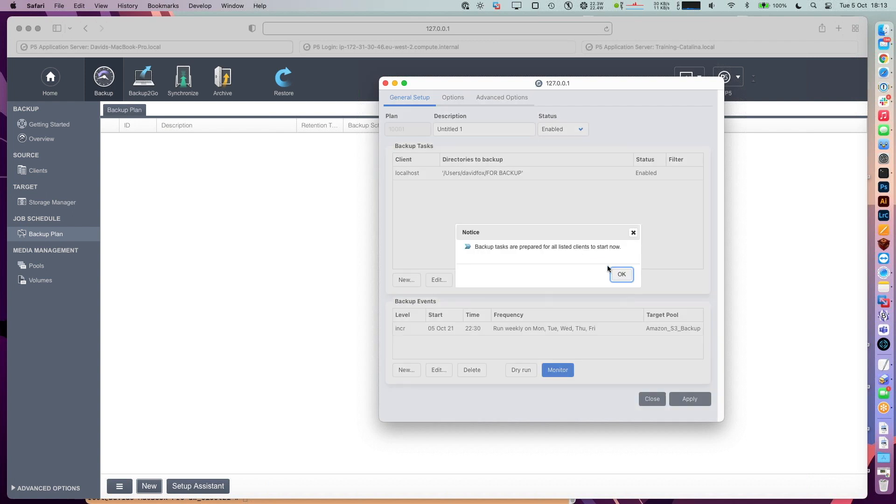
pyautogui.click(621, 275)
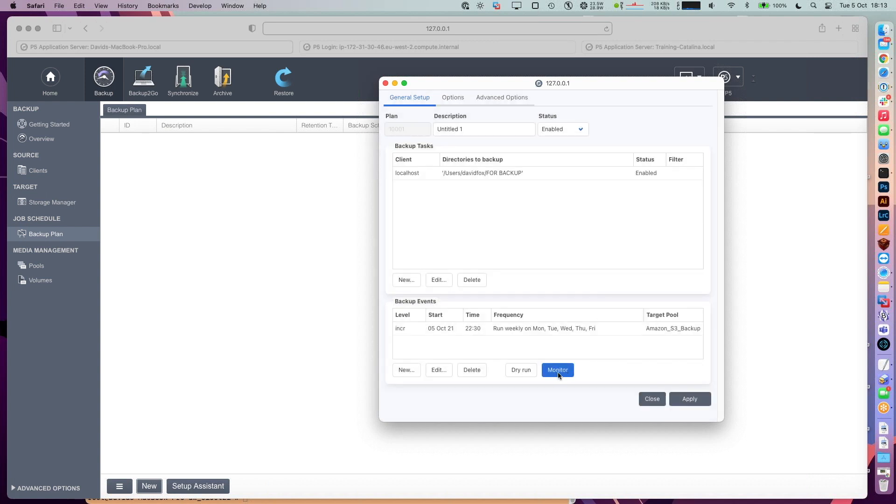
pyautogui.click(560, 371)
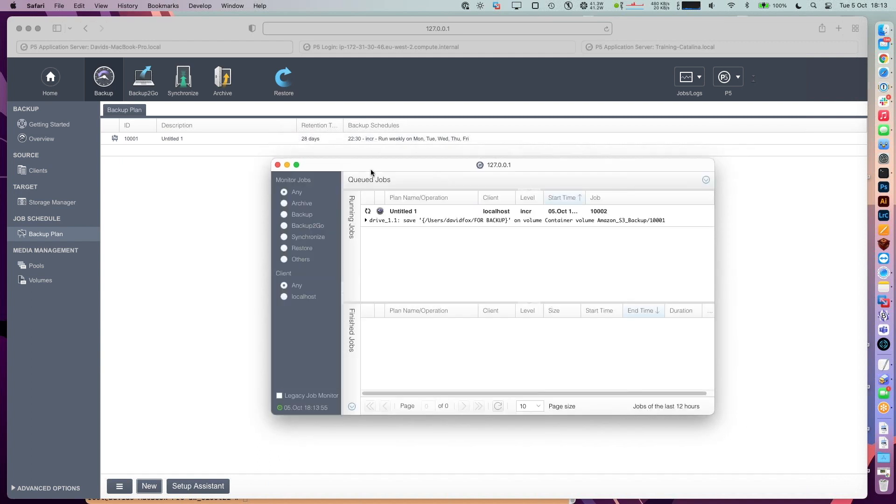
# - Follow the running job in an enlarged Job Monitor, then review the finished Untitled 1 job's details
pyautogui.click(366, 220)
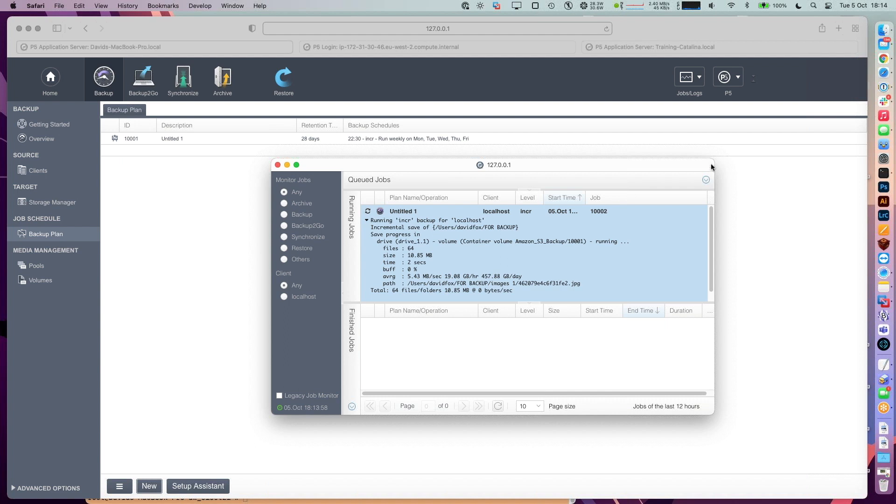
pyautogui.moveTo(713, 161); pyautogui.dragTo(718, 111)
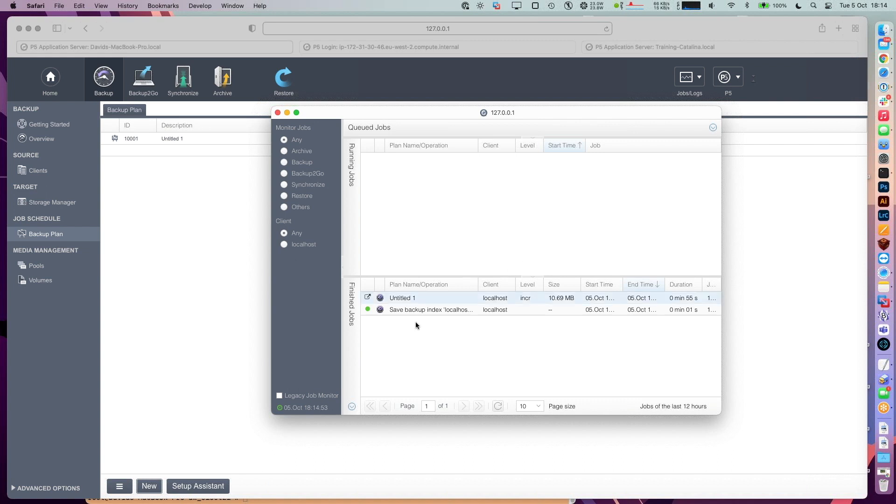
pyautogui.click(396, 298)
pyautogui.doubleClick(397, 297)
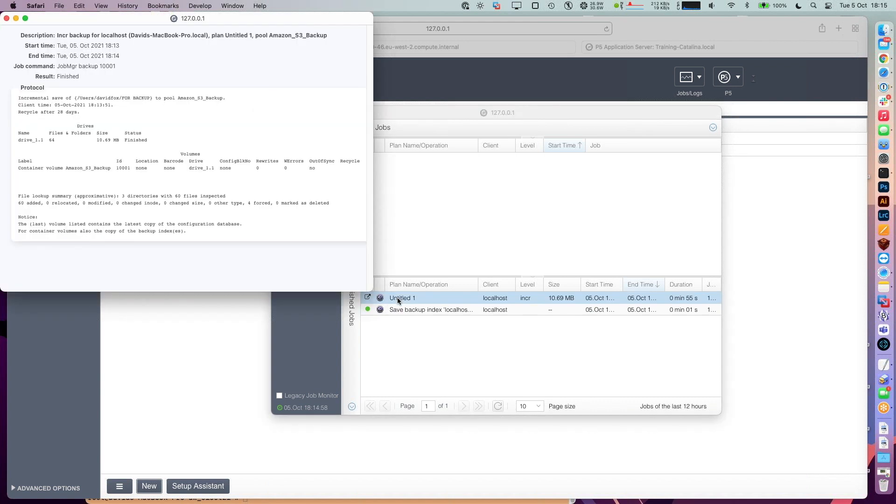
pyautogui.press('super+w')
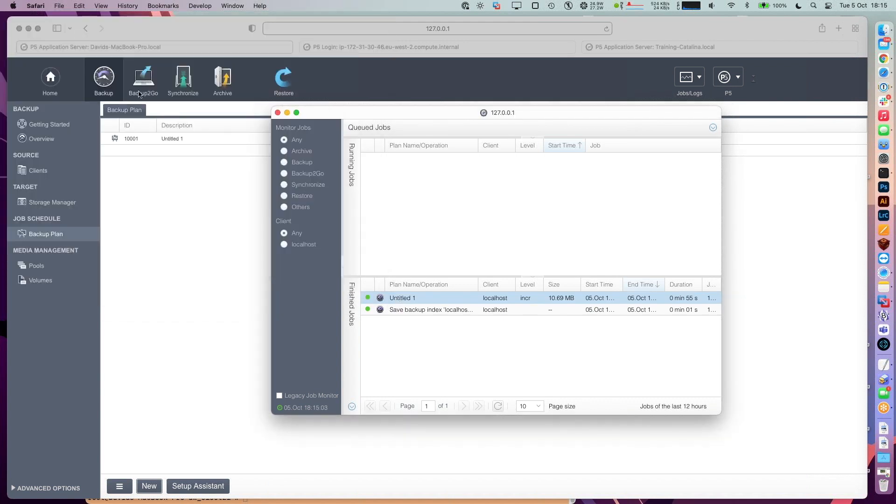
# - Review the backup index save job's details, then switch to the webinar slides in Chrome
pyautogui.doubleClick(404, 310)
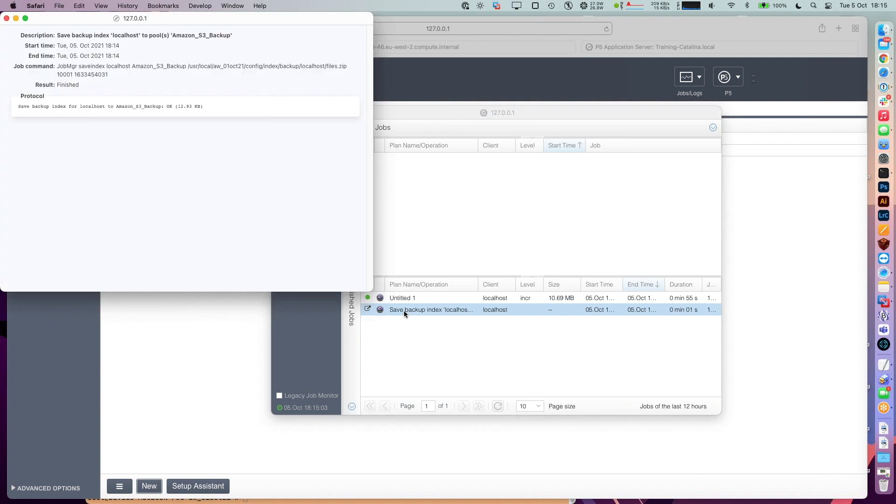
pyautogui.moveTo(74, 19); pyautogui.dragTo(499, 152)
pyautogui.press('super+w')
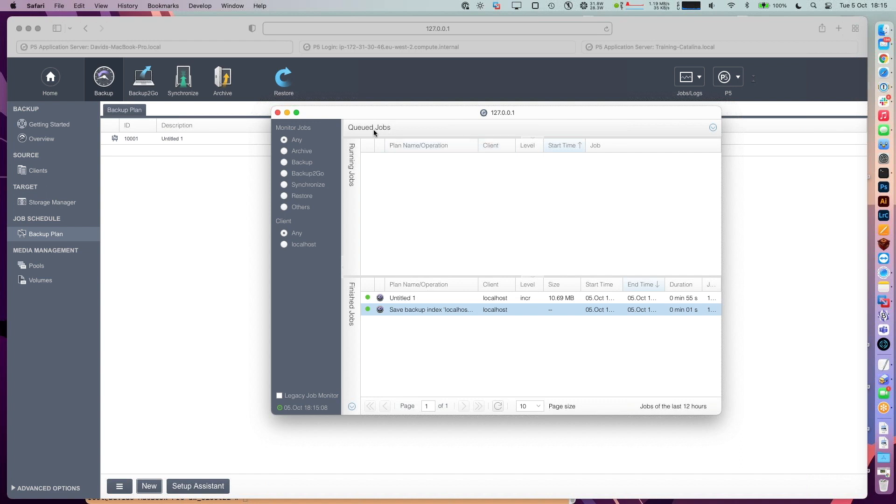
pyautogui.press('super+Tab')
pyautogui.press('super+Tab')
pyautogui.press('super+Tab')
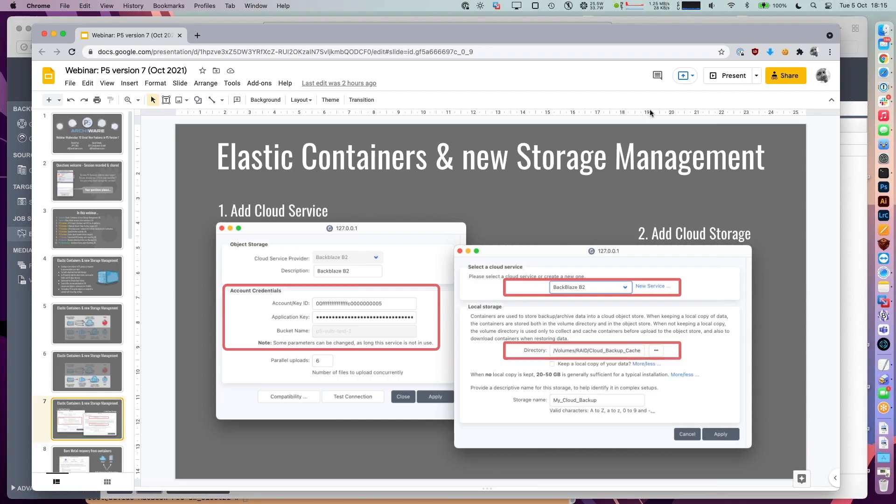
# - Present slide 8, "Bare Metal recovery from containers", then return to the P5 page in Safari
pyautogui.click(727, 77)
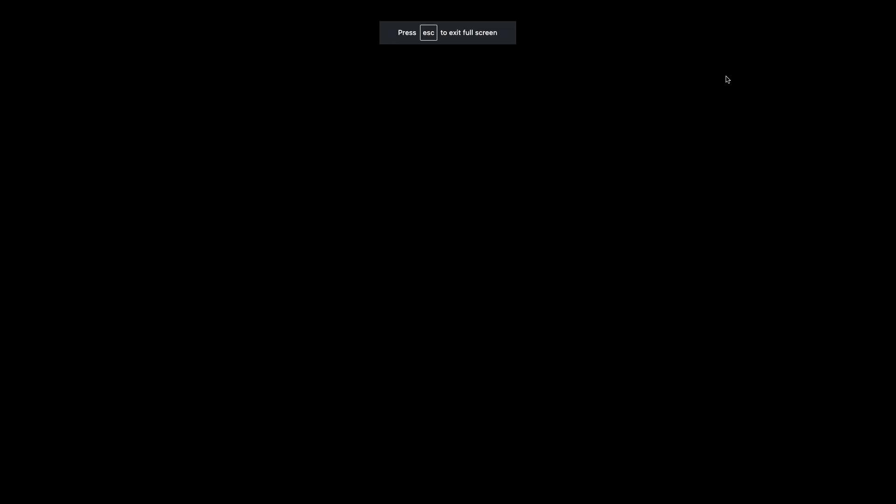
pyautogui.press('Right')
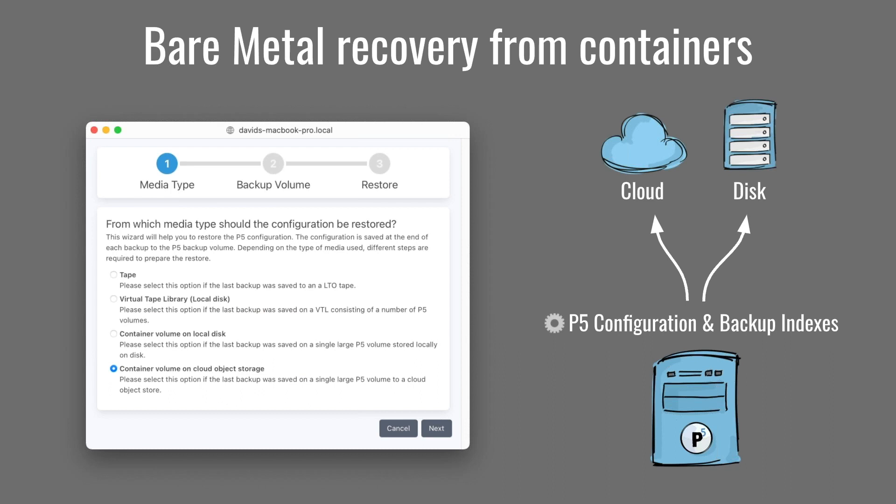
pyautogui.press('Escape')
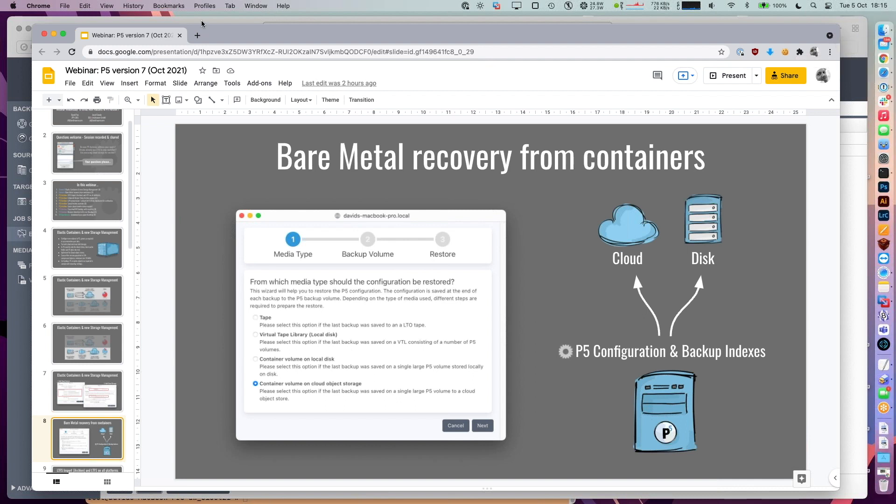
pyautogui.press('super+Tab')
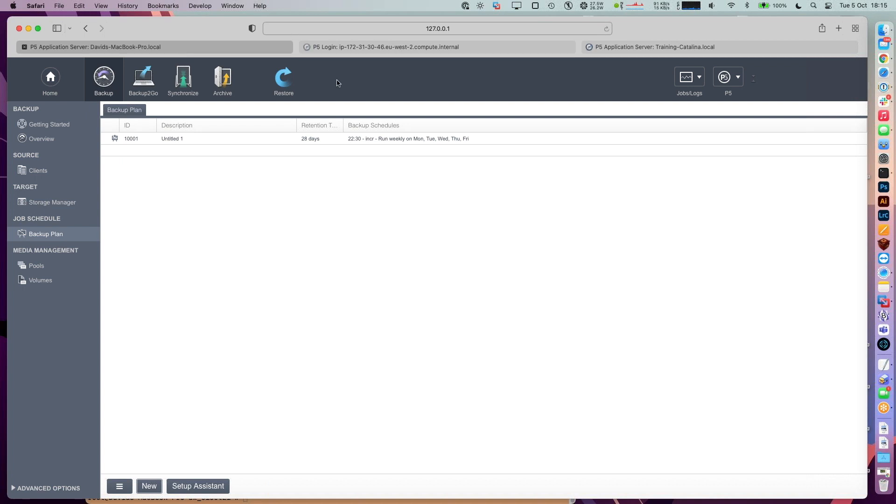
# - Log in to the remote P5 server at 18.133.28.37 as admin and launch Configuration restore
pyautogui.click(375, 48)
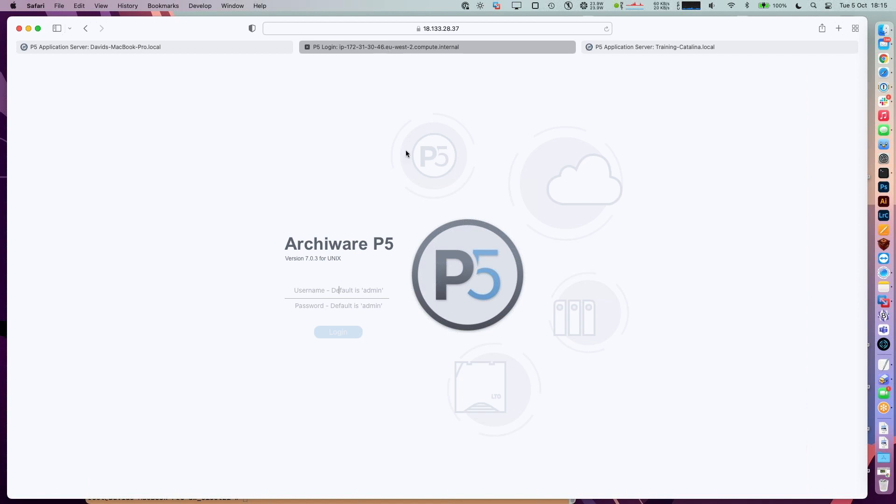
pyautogui.write('admin')
pyautogui.press('Tab')
pyautogui.write('admin')
pyautogui.press('Return')
pyautogui.press('Return')
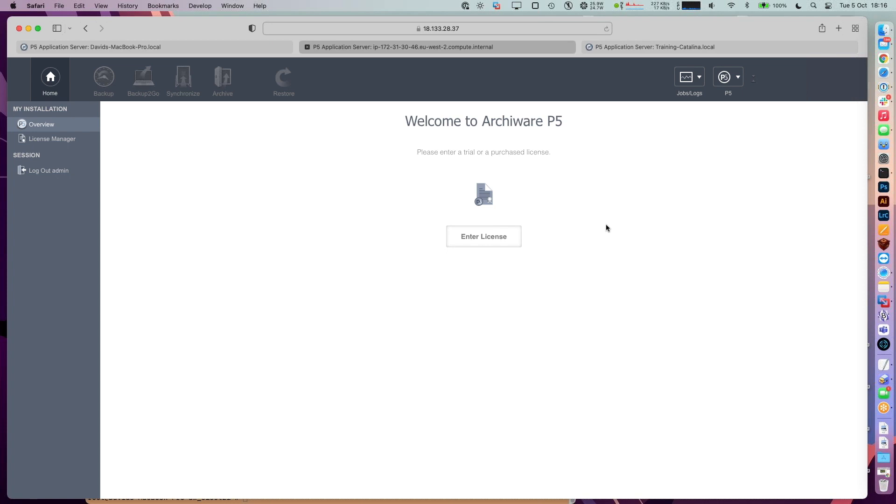
pyautogui.click(722, 81)
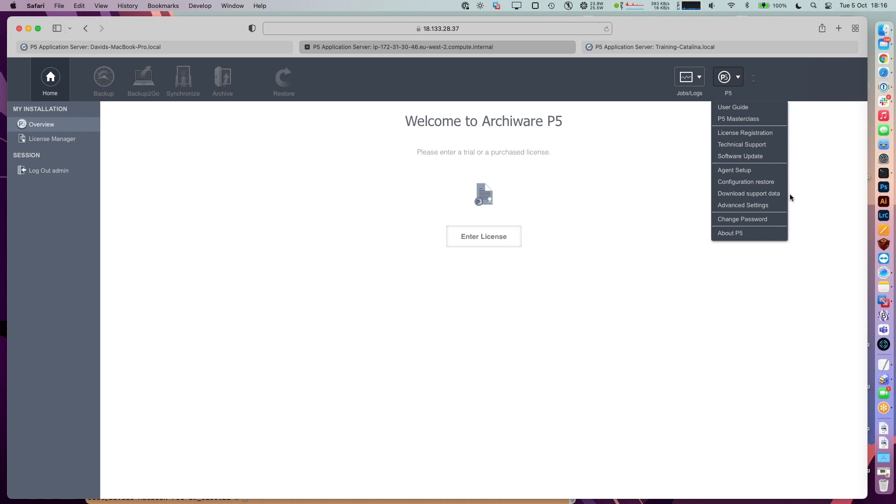
pyautogui.click(757, 184)
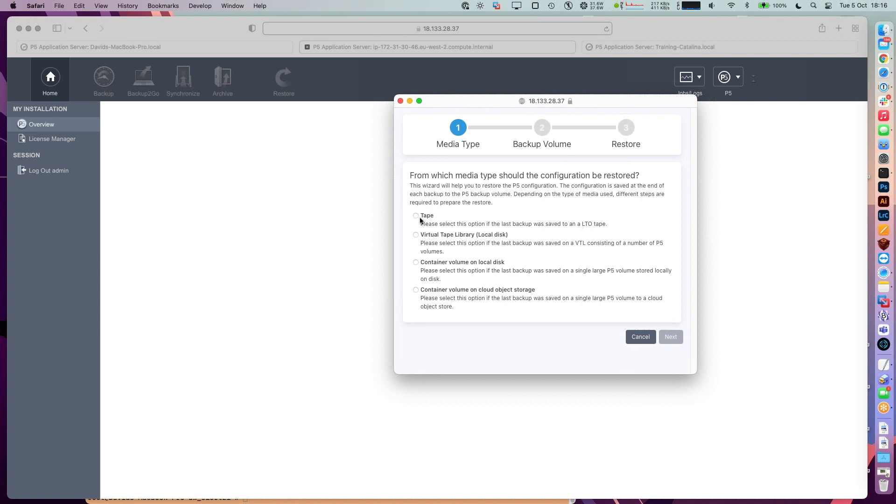
# - Choose 'Container volume on cloud object storage' as the restore media type and proceed
pyautogui.click(416, 216)
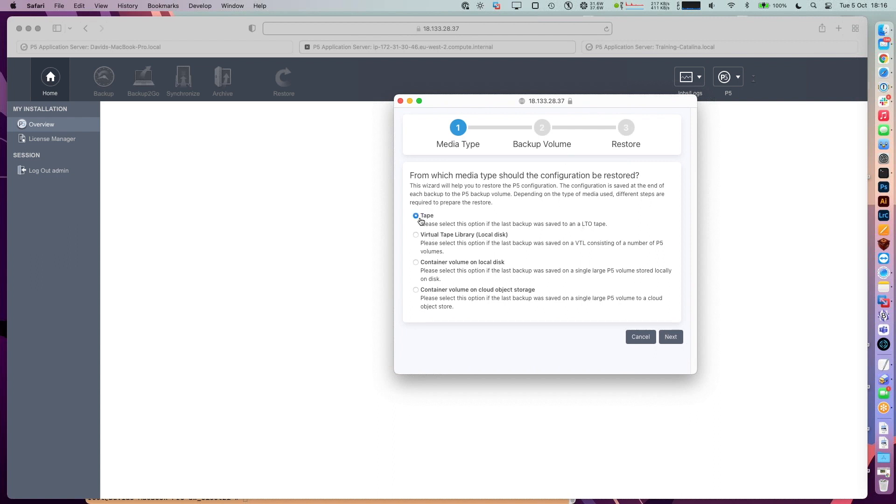
pyautogui.click(416, 235)
pyautogui.click(415, 263)
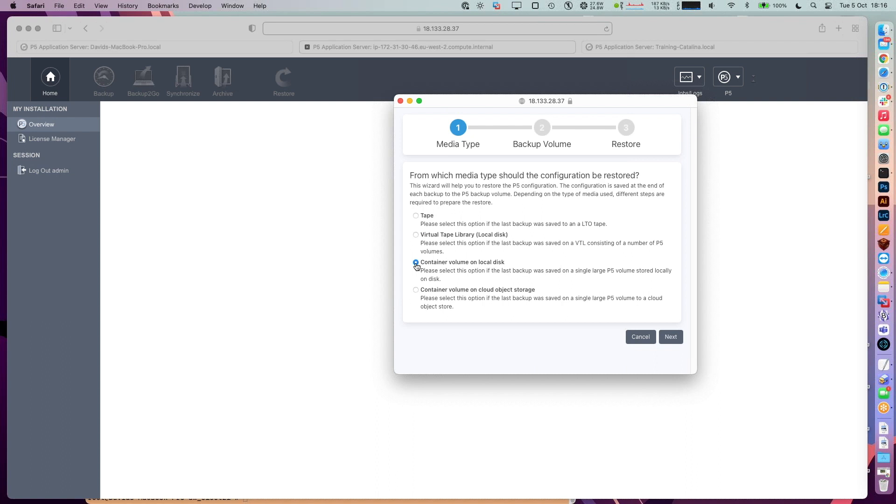
pyautogui.click(416, 290)
pyautogui.click(671, 337)
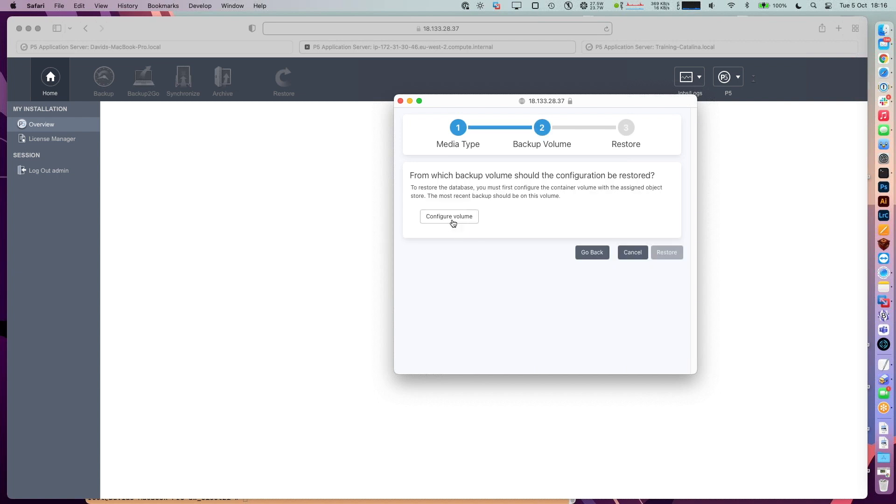
# - Open the container volume configuration and start a new cloud service
pyautogui.click(451, 218)
pyautogui.moveTo(100, 18); pyautogui.dragTo(541, 130)
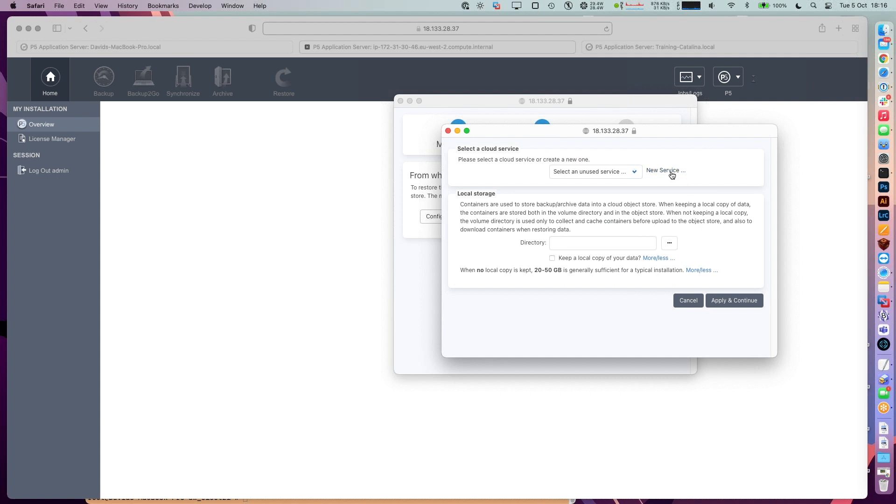
pyautogui.click(670, 171)
# - Set up an Amazon S3 cloud service with its access key, secret and bucket p5-v7-webinar
pyautogui.moveTo(63, 17); pyautogui.dragTo(546, 174)
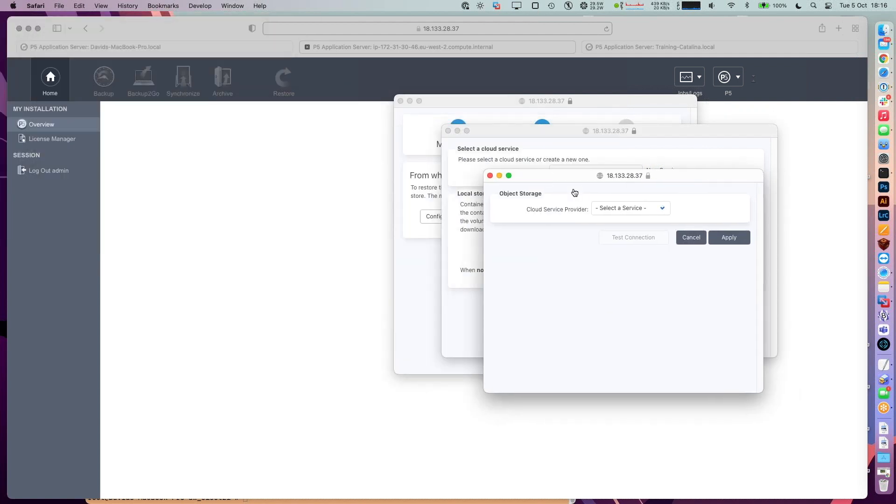
pyautogui.click(623, 208)
pyautogui.click(633, 214)
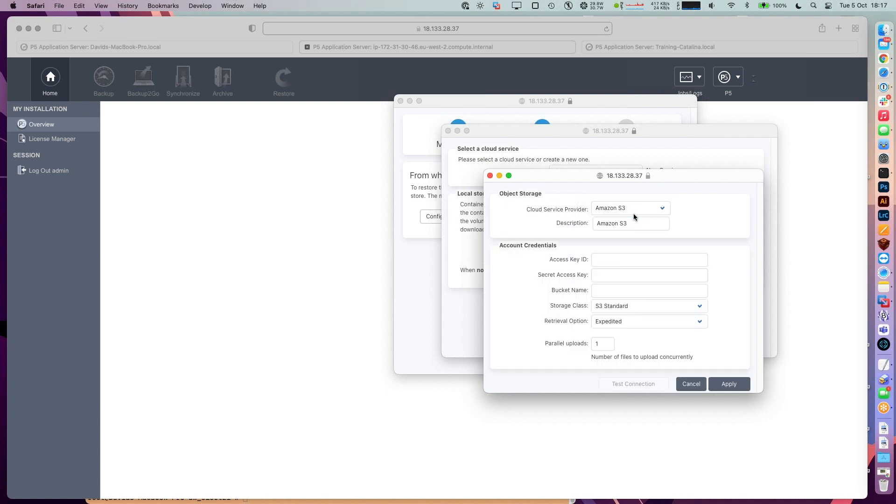
pyautogui.click(637, 259)
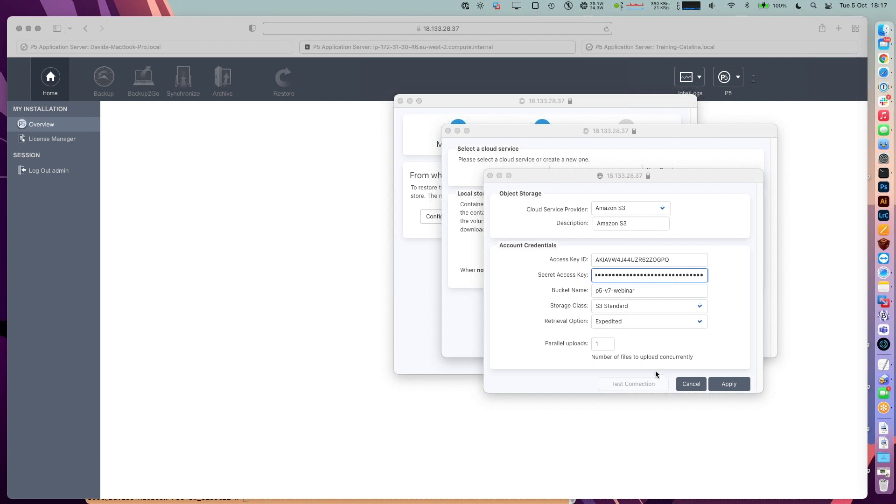
# - Apply the S3 service, confirm the bucket connection test succeeds, and continue with it
pyautogui.click(724, 383)
pyautogui.click(724, 383)
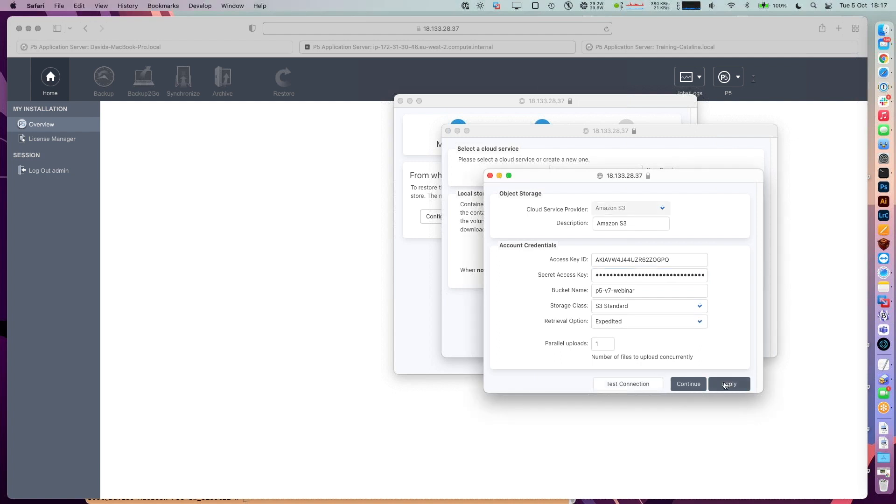
pyautogui.click(643, 385)
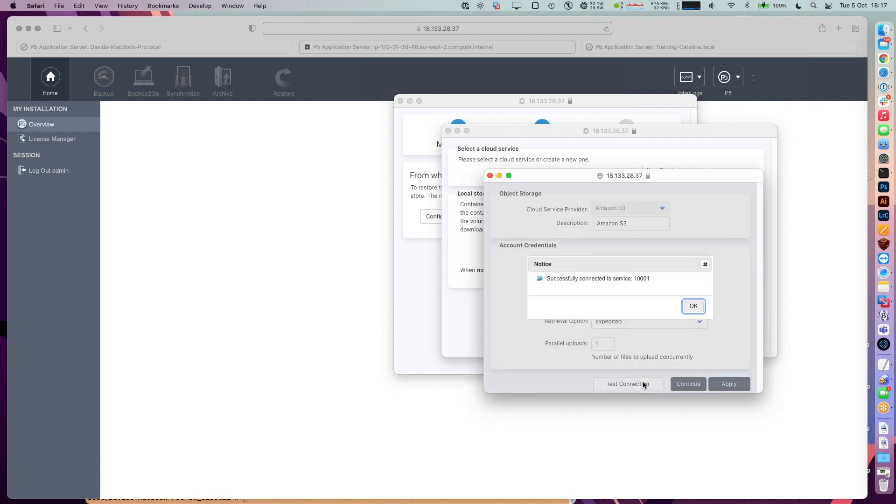
pyautogui.click(693, 306)
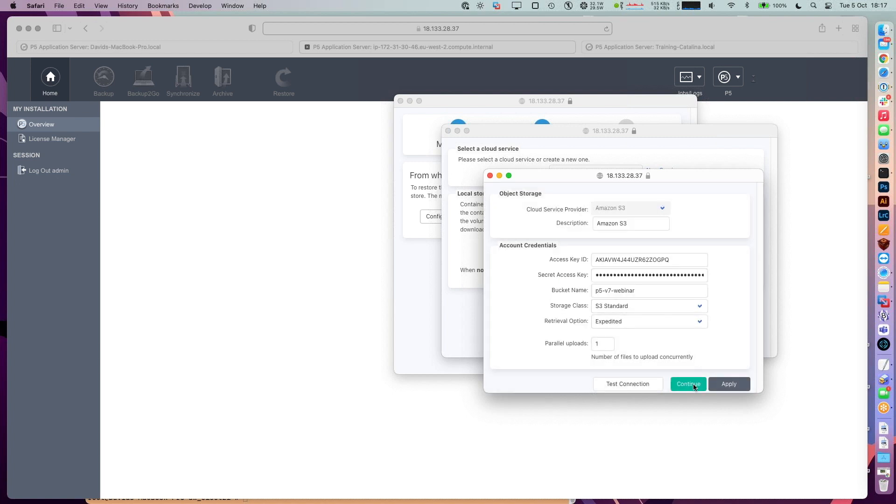
pyautogui.click(688, 383)
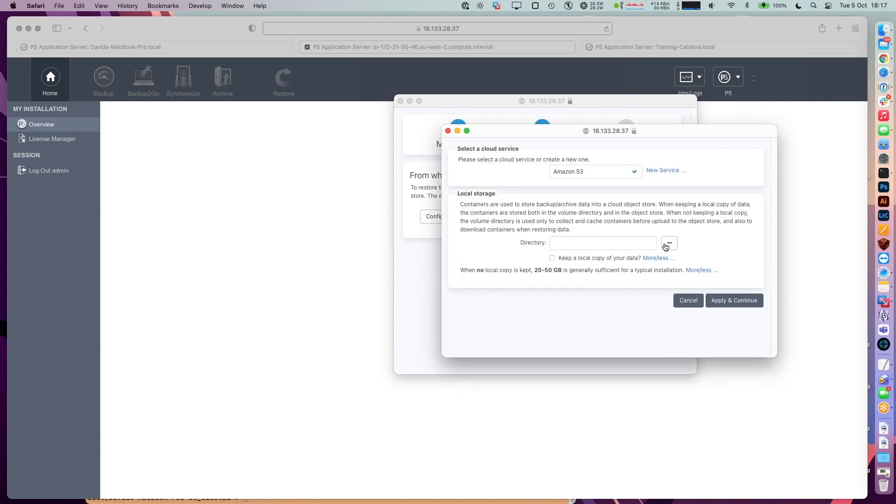
pyautogui.click(669, 243)
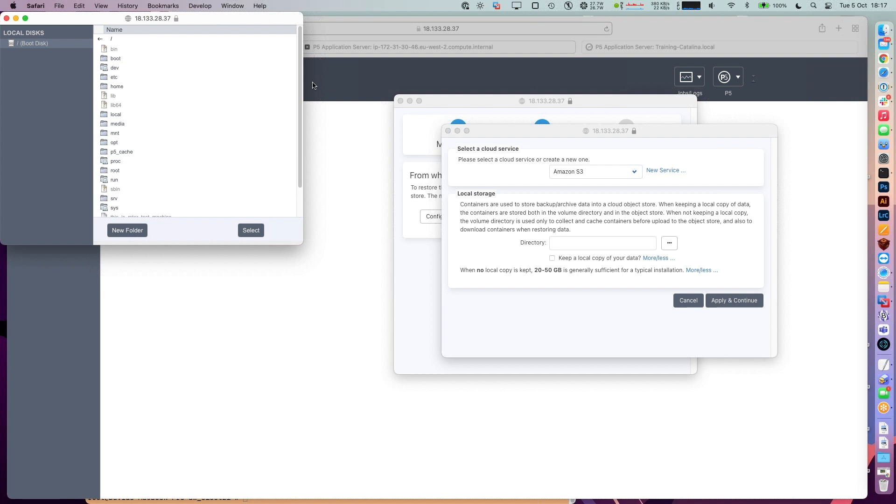
# - Select the p5_cache folder as the volume directory and apply, listing container volume 10001
pyautogui.moveTo(312, 86); pyautogui.dragTo(416, 144)
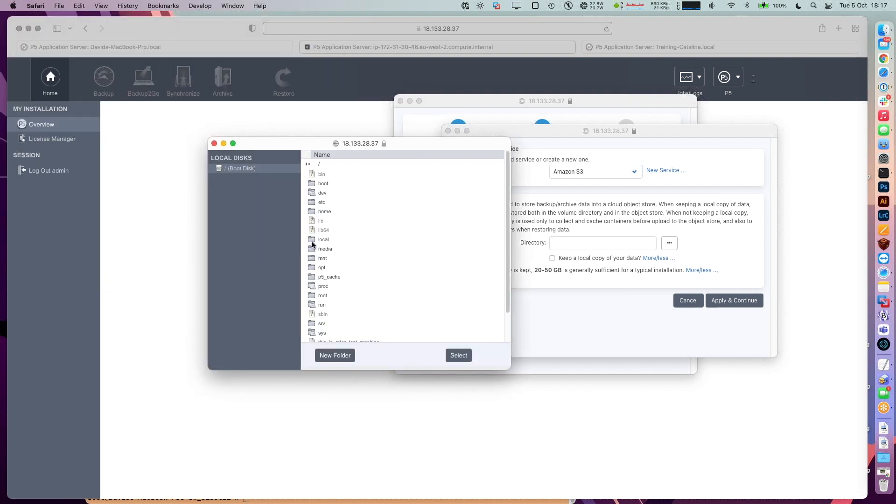
pyautogui.click(323, 277)
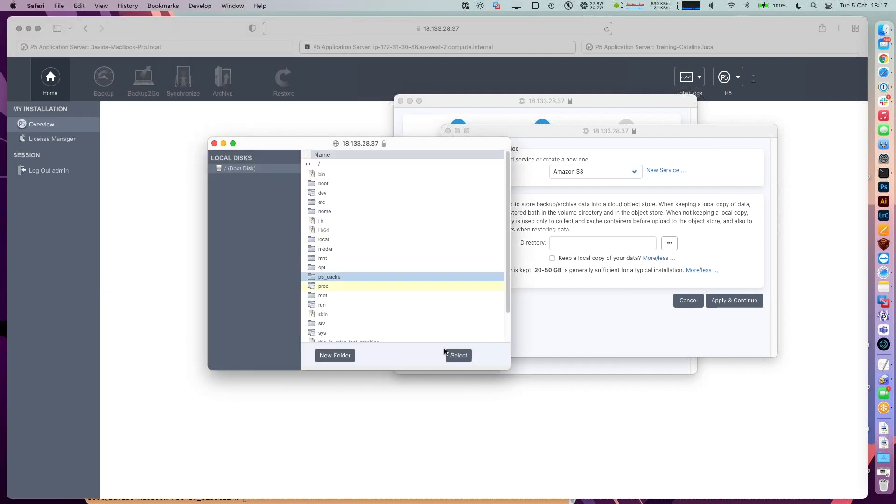
pyautogui.click(458, 355)
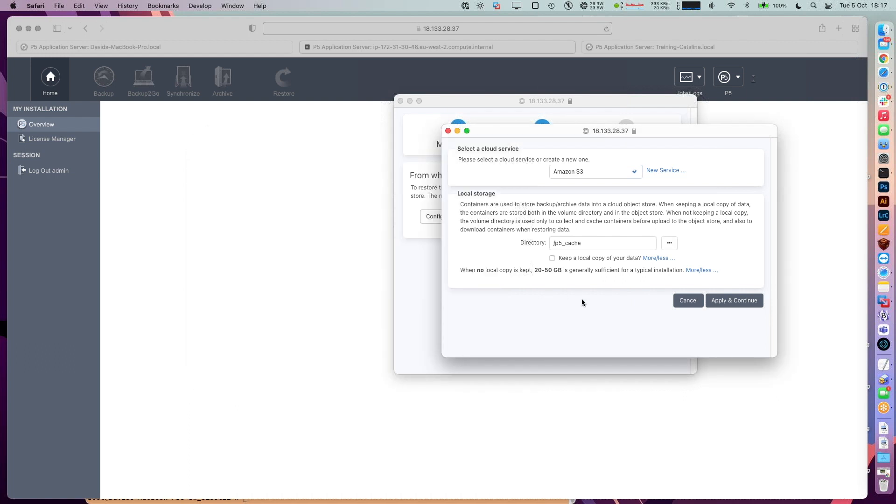
pyautogui.click(736, 302)
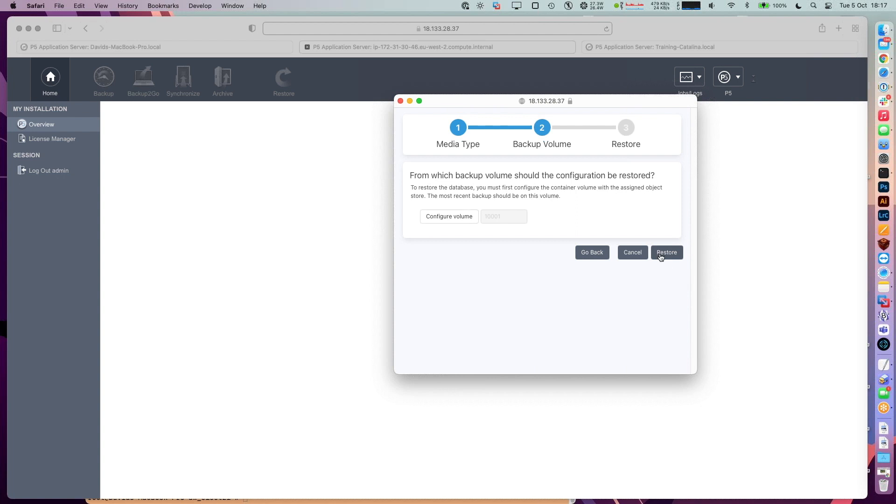
pyautogui.click(662, 252)
# - Confirm the configuration database restore from volume 10001, dismiss the notice, and close the wizard
pyautogui.click(628, 250)
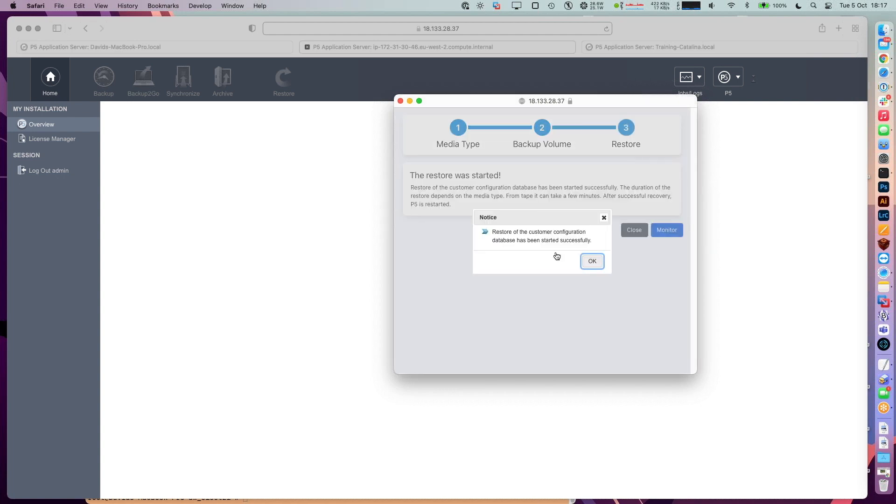
pyautogui.click(591, 262)
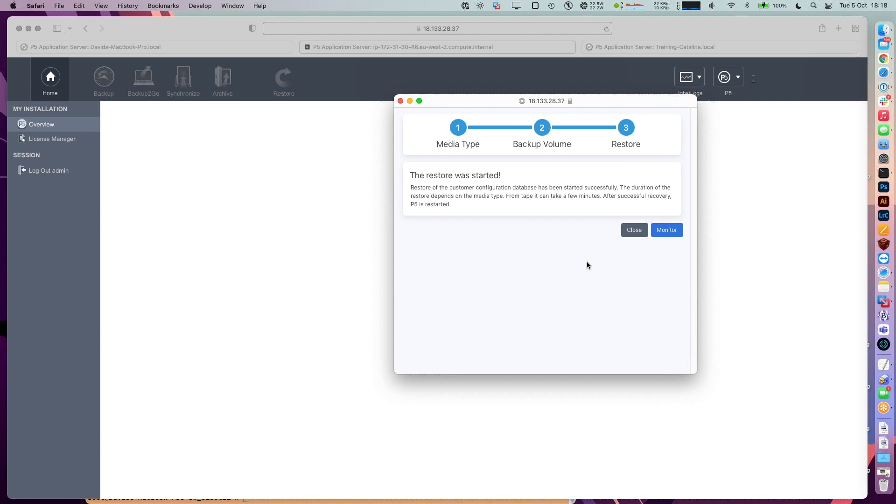
pyautogui.click(632, 229)
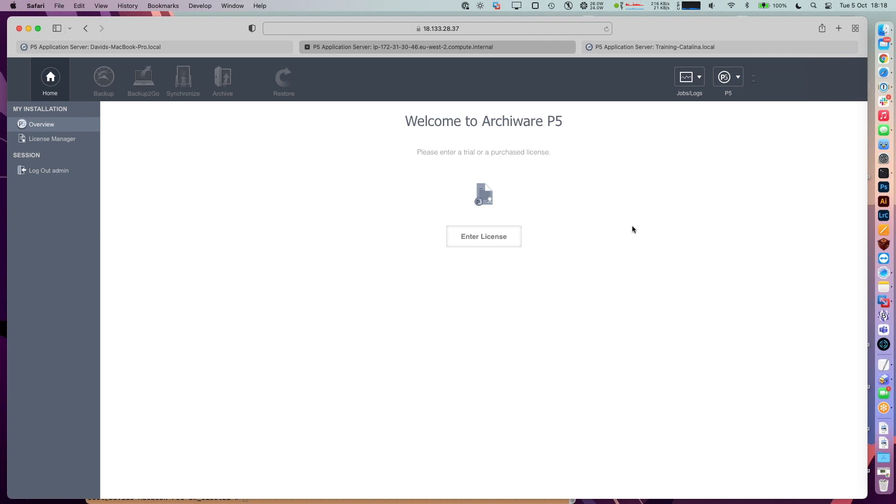
# - Reload the page after the restart, clear the expired-session message, and log back in as admin
pyautogui.press('super+r')
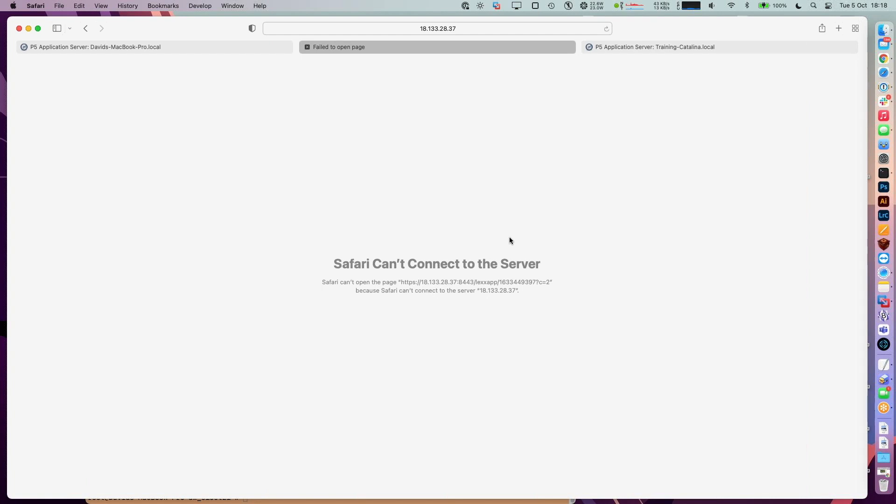
pyautogui.press('super+r')
pyautogui.press('super+r')
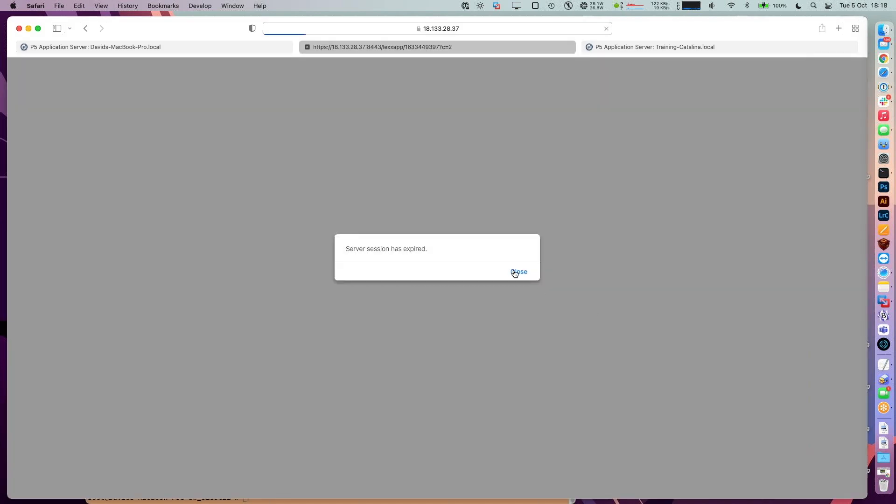
pyautogui.click(514, 272)
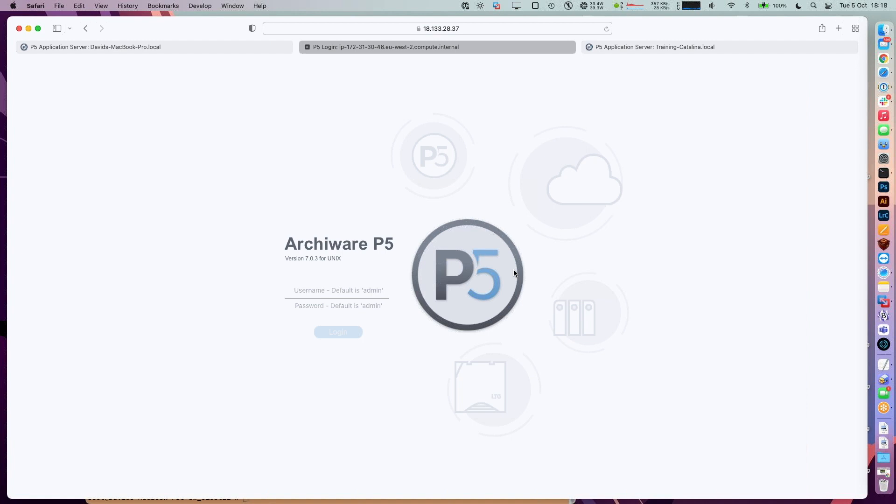
pyautogui.write('admin')
pyautogui.press('Tab')
pyautogui.write('admin')
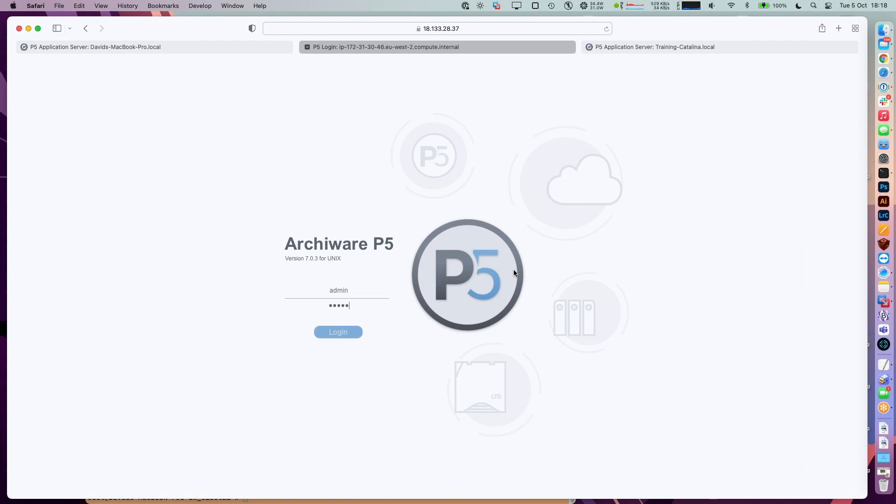
pyautogui.press('Return')
pyautogui.click(515, 272)
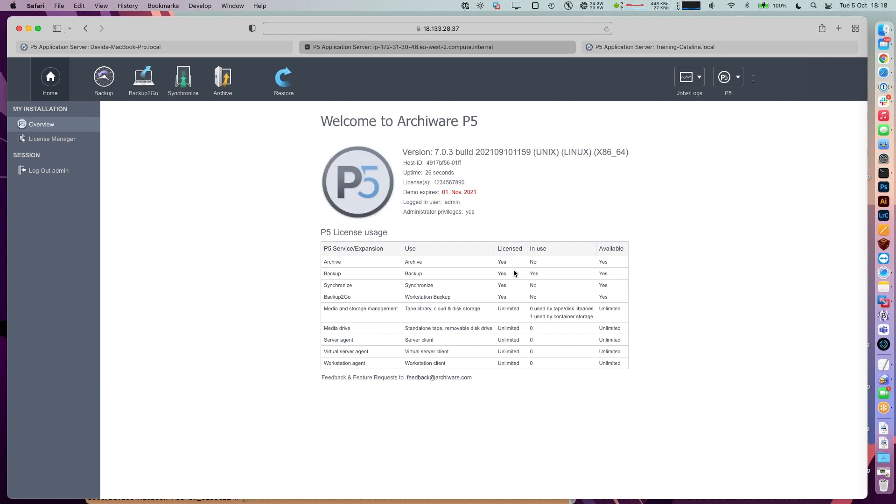
# - Check the restored Amazon S3 container drive in the Backup Storage Manager
pyautogui.click(111, 84)
pyautogui.click(59, 202)
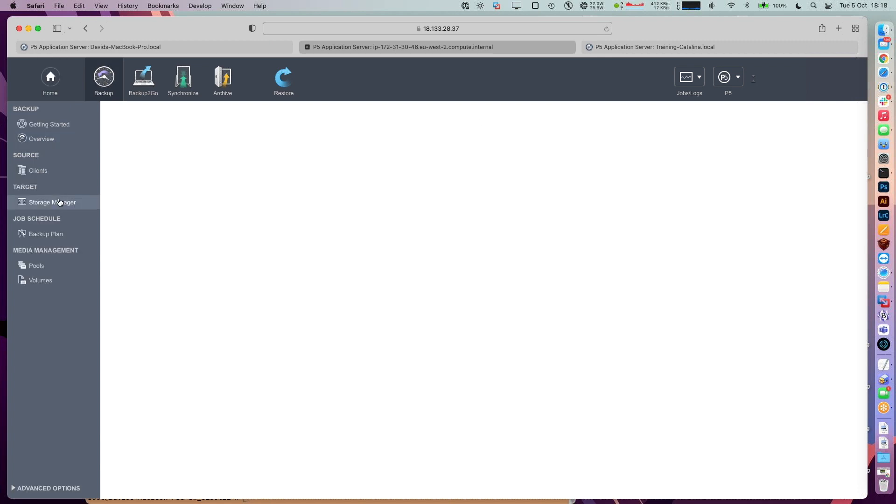
pyautogui.click(183, 137)
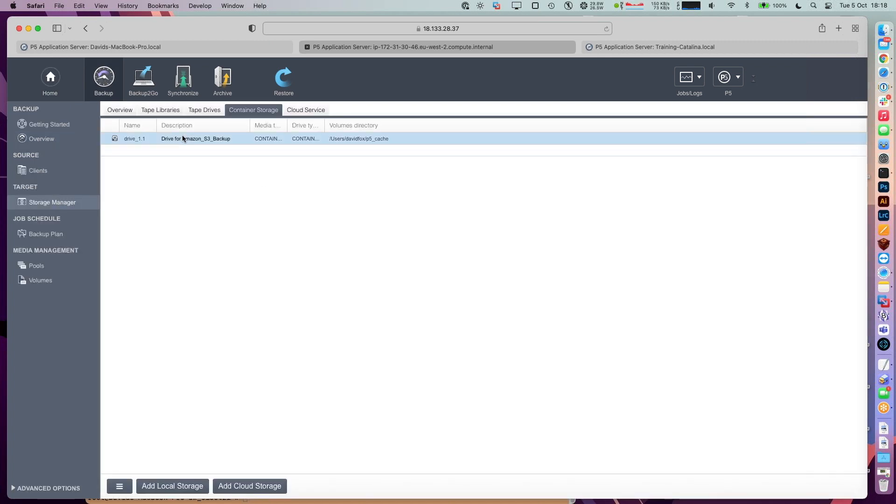
# - Review backup plan 10001 with its weekday 21:30 incremental schedule and apply it
pyautogui.click(41, 238)
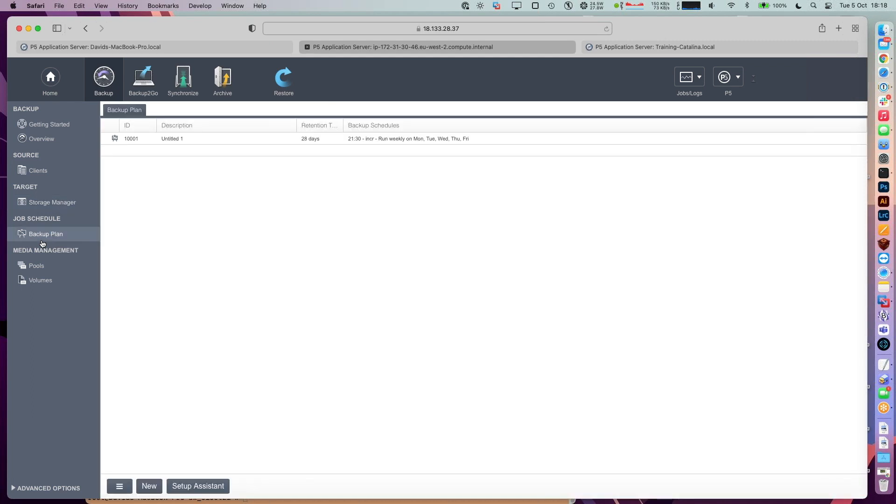
pyautogui.doubleClick(196, 139)
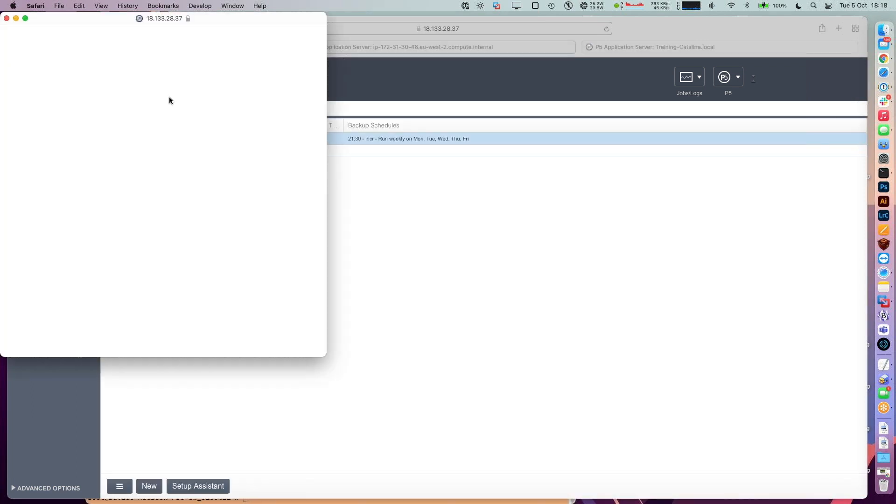
pyautogui.moveTo(88, 16); pyautogui.dragTo(508, 83)
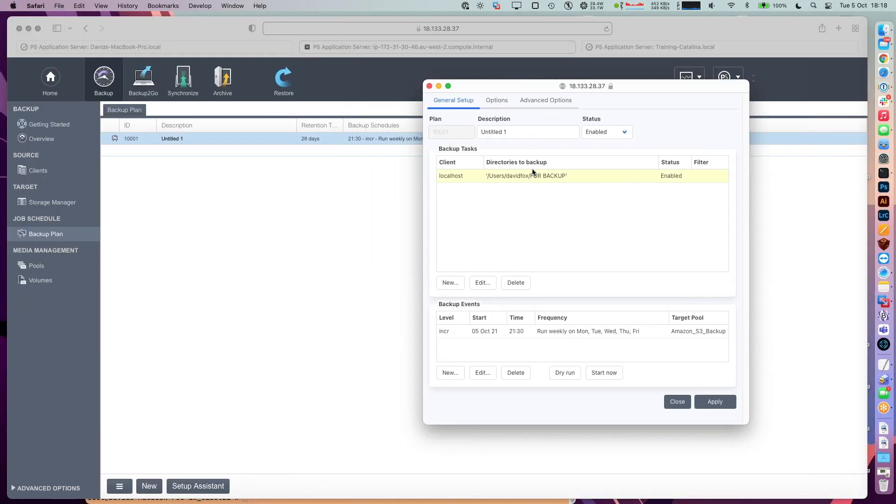
pyautogui.click(714, 404)
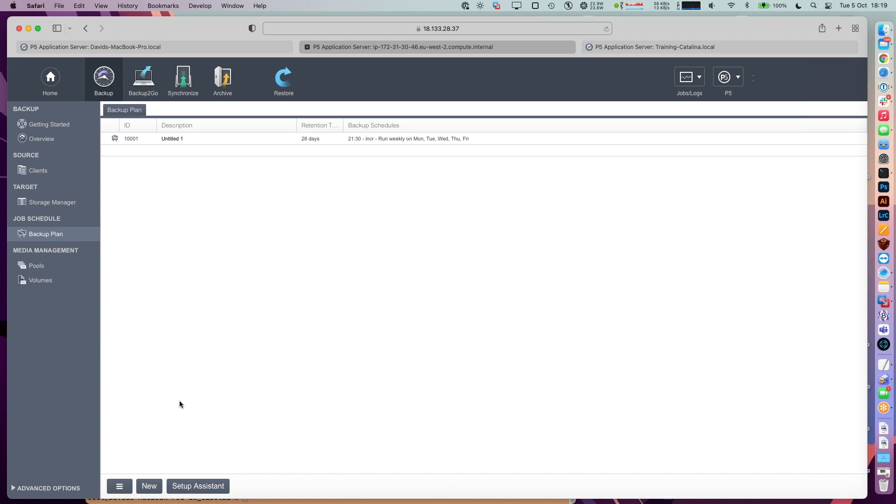
pyautogui.click(28, 489)
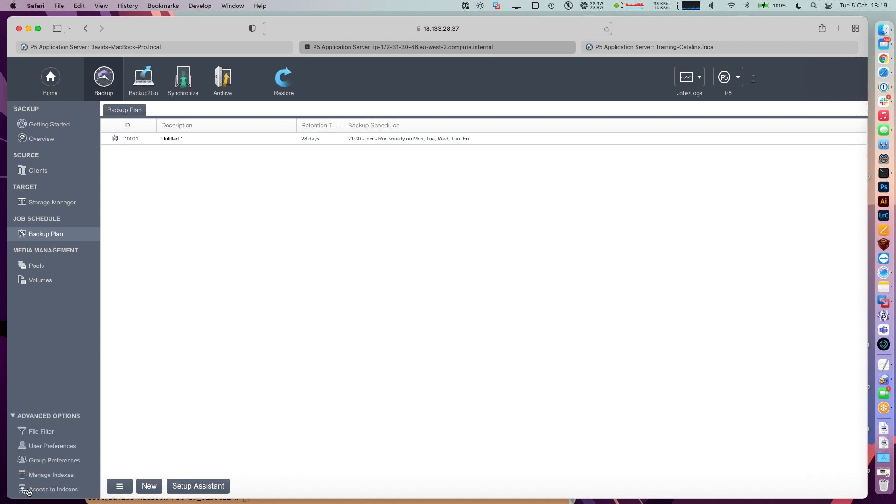
# - Run Check Database on the bsx_localhost index, then return to the webinar slides in Chrome
pyautogui.click(40, 476)
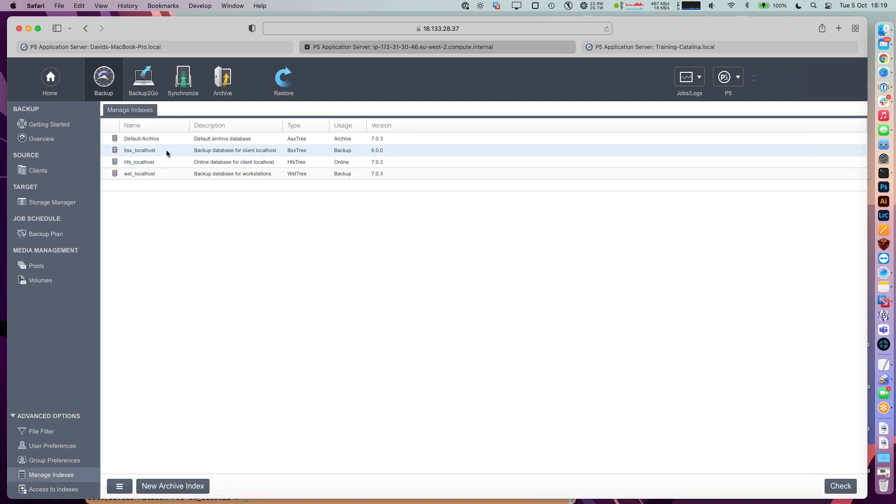
pyautogui.click(167, 153)
pyautogui.rightClick(167, 153)
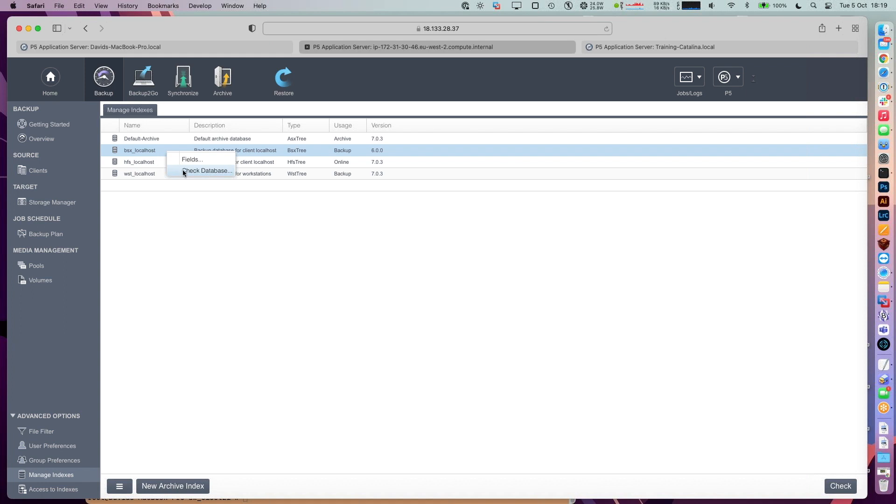
pyautogui.click(183, 171)
pyautogui.moveTo(71, 15); pyautogui.dragTo(472, 98)
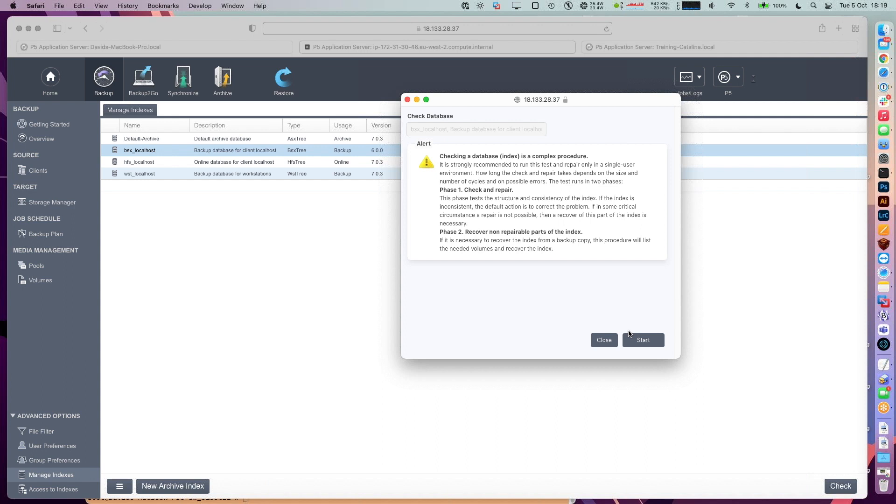
pyautogui.click(407, 100)
pyautogui.click(172, 49)
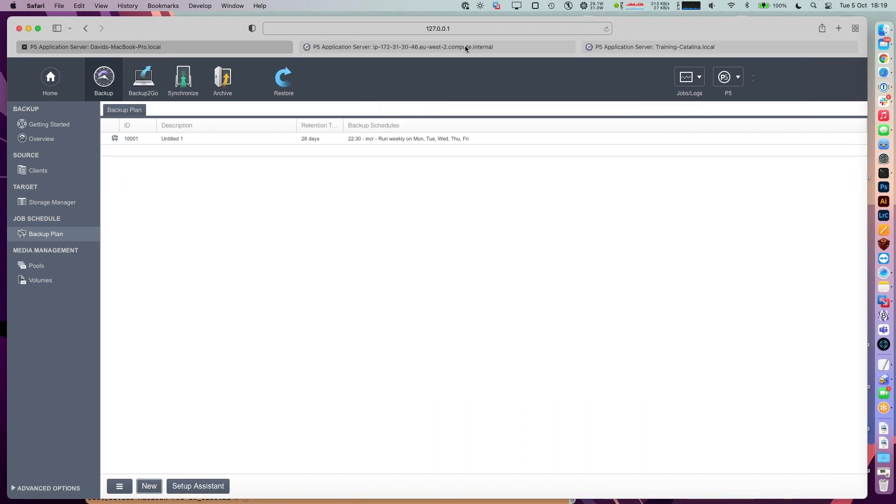
pyautogui.click(886, 60)
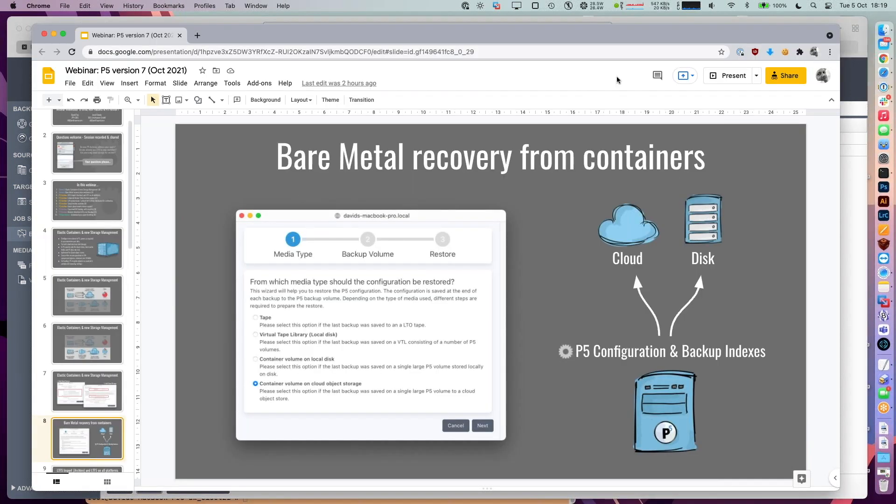
# - Present the slides full screen and advance to the next slide
pyautogui.click(721, 77)
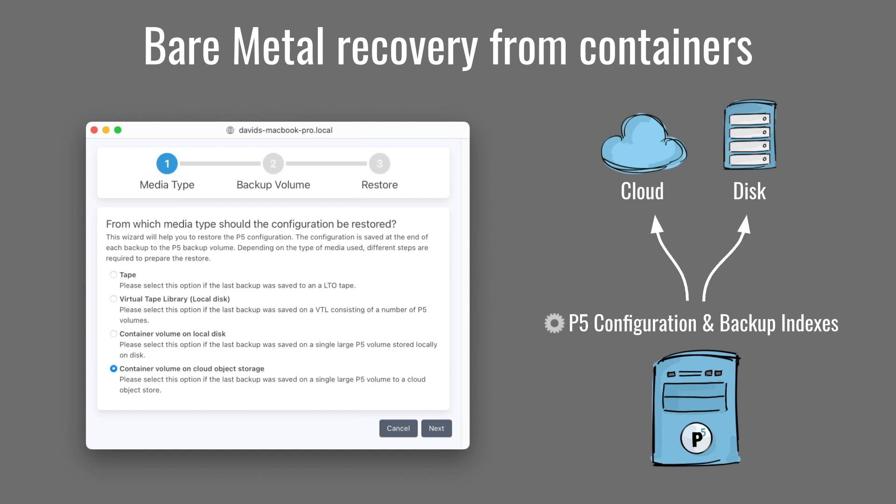
pyautogui.press('Right')
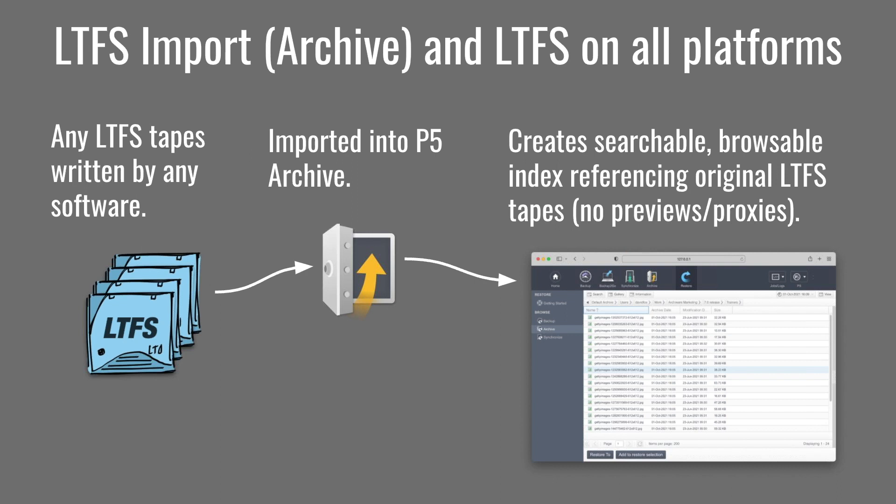
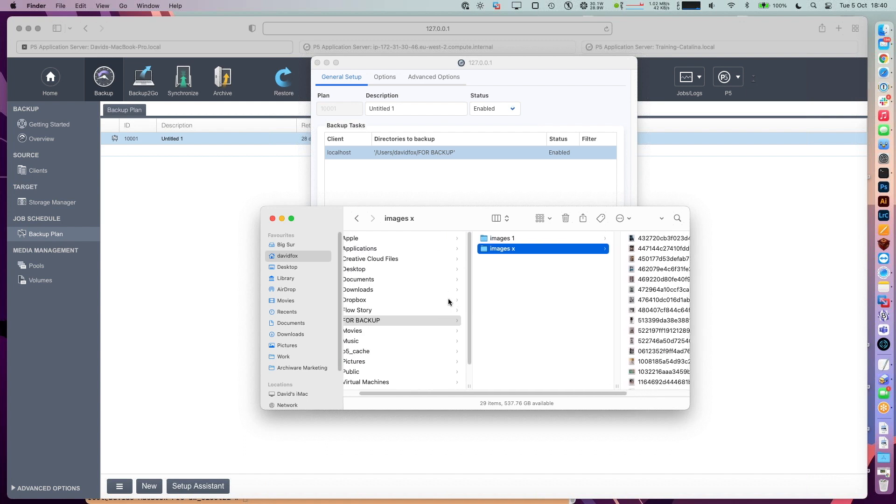
# - Compare the contents of the images 1 and images x folders in Finder
pyautogui.hscroll(2, 546, 298)
pyautogui.hscroll(3, 545, 302)
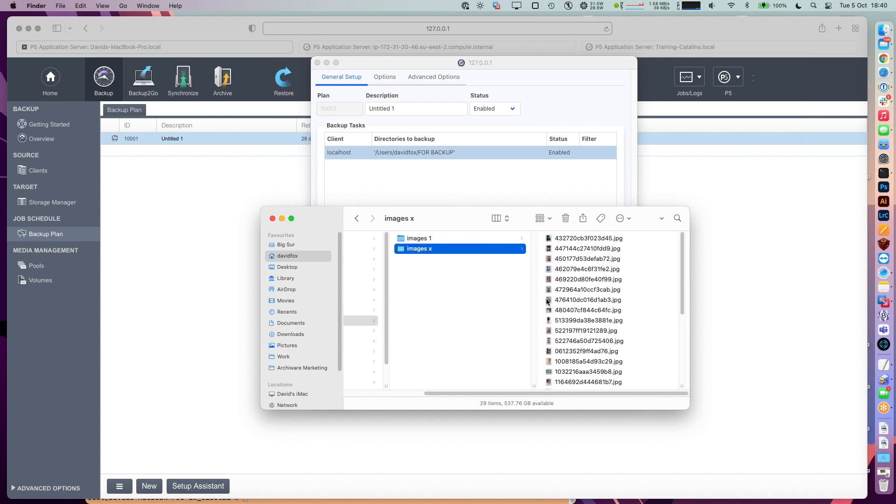
pyautogui.click(429, 239)
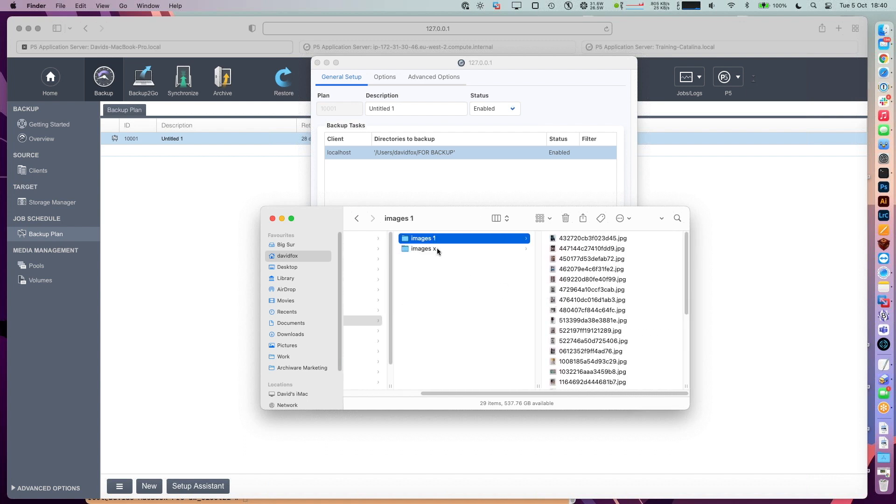
pyautogui.click(437, 249)
# - Move the Finder window aside and open P5's Restore backup browser
pyautogui.moveTo(422, 223); pyautogui.dragTo(606, 228)
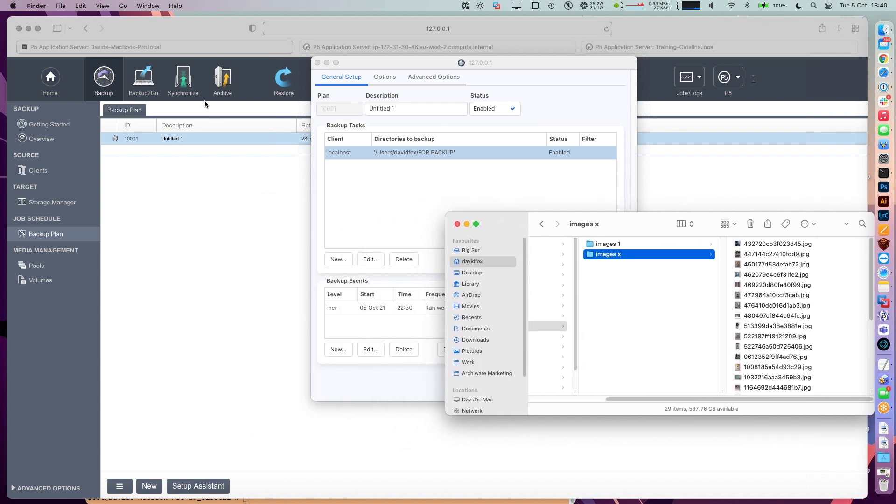
pyautogui.click(284, 83)
pyautogui.click(46, 160)
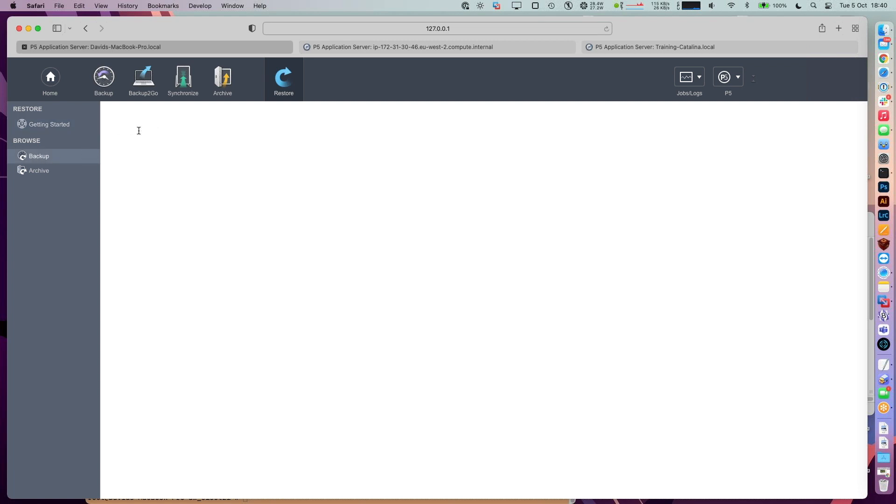
# - Browse the backup index through Users › davidfox › FOR BACKUP into images 1
pyautogui.doubleClick(131, 151)
pyautogui.doubleClick(131, 150)
pyautogui.doubleClick(131, 150)
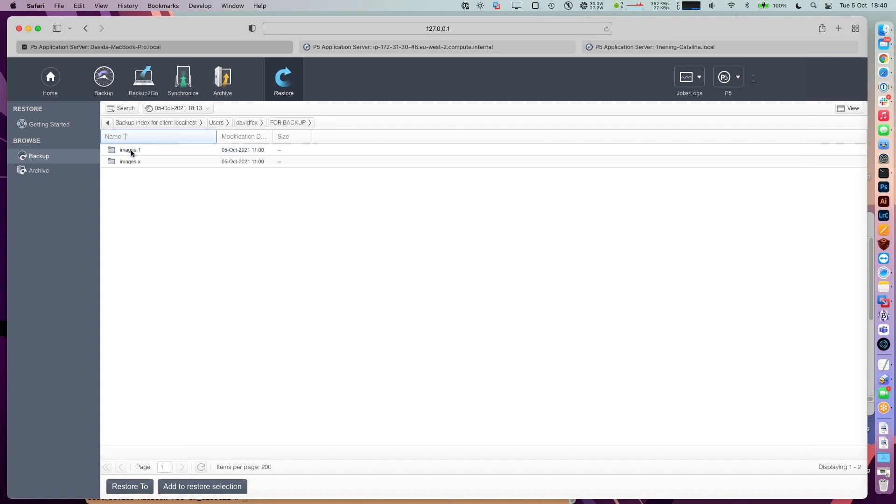
pyautogui.doubleClick(143, 150)
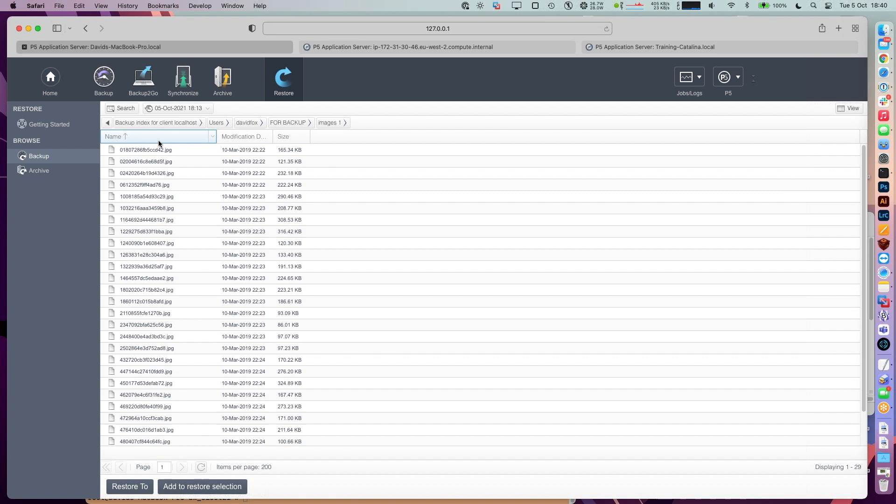
# - Rename the images x folder to images xxy in Finder, then return to P5's backup plans
pyautogui.press('super+Tab')
pyautogui.moveTo(639, 219); pyautogui.dragTo(318, 107)
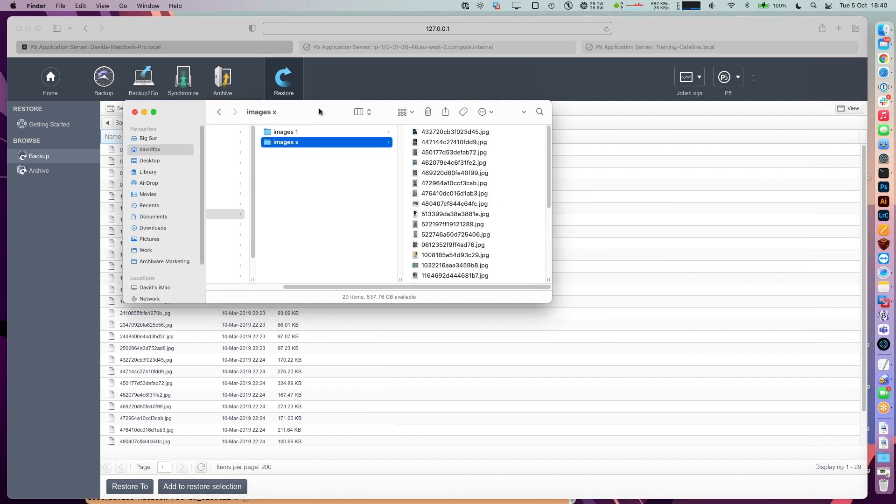
pyautogui.press('Return')
pyautogui.write('xy')
pyautogui.press('Return')
pyautogui.moveTo(315, 113); pyautogui.dragTo(692, 193)
pyautogui.click(442, 132)
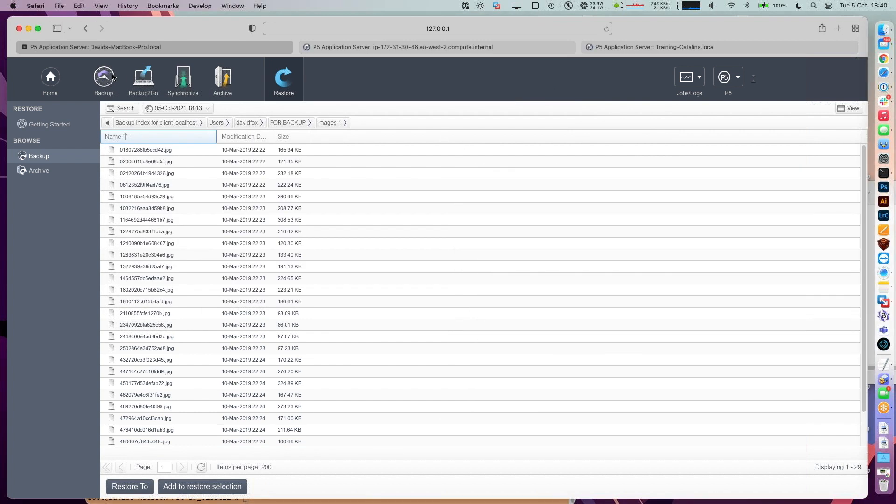
pyautogui.click(114, 77)
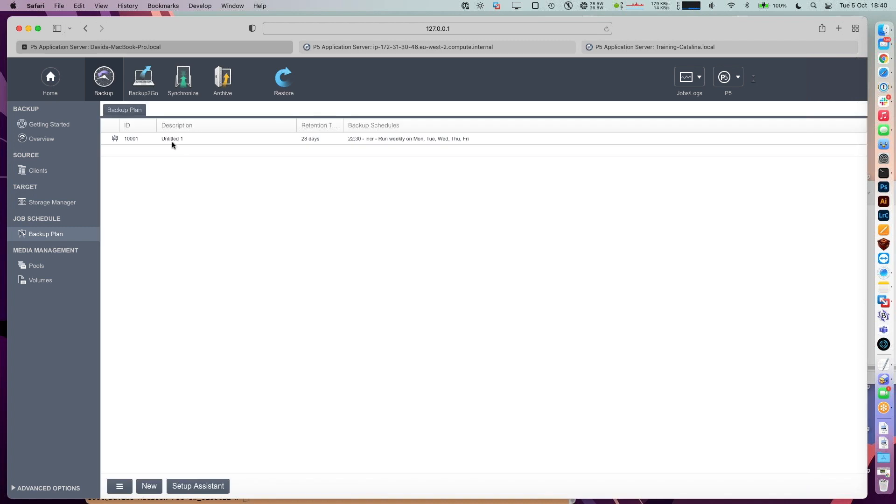
# - Start plan 10001's incremental backup event immediately and confirm it
pyautogui.doubleClick(172, 142)
pyautogui.click(447, 153)
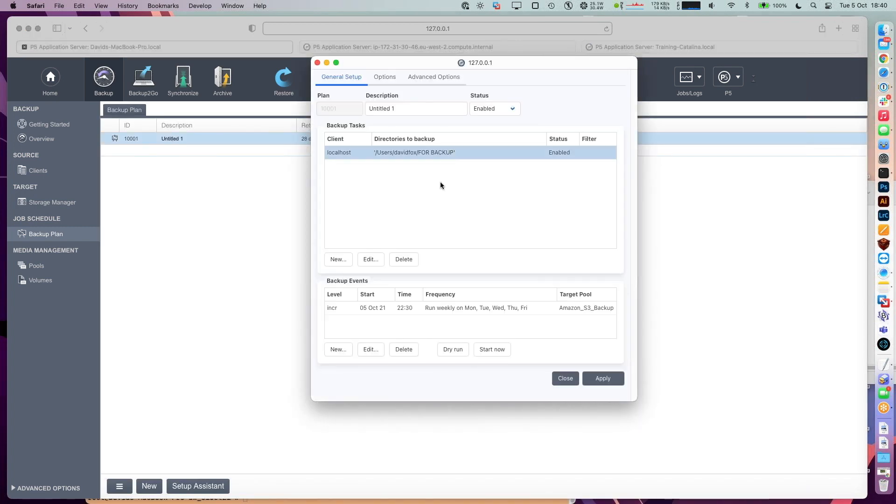
pyautogui.click(423, 308)
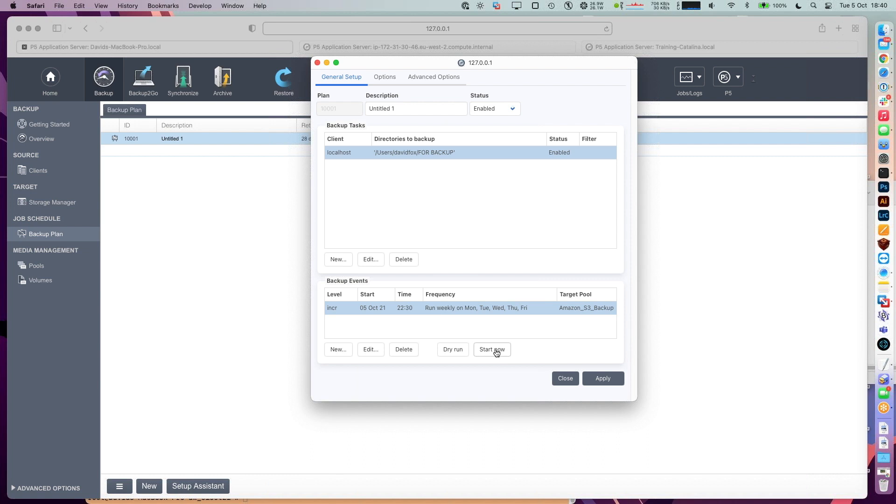
pyautogui.click(494, 351)
pyautogui.click(532, 282)
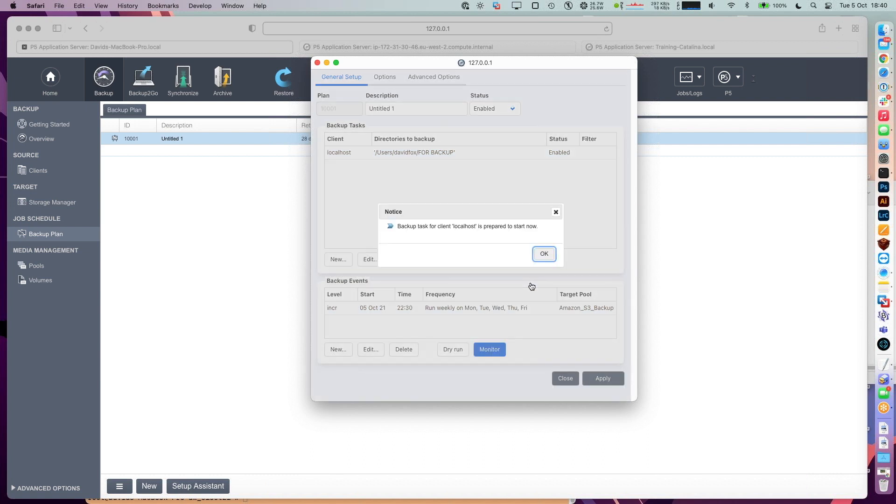
pyautogui.click(544, 254)
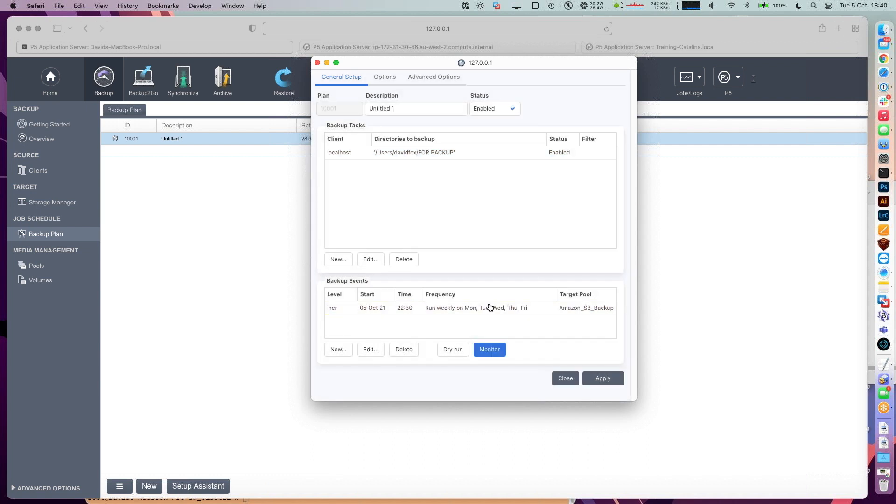
# - Watch the running job in the job monitor and open earlier job 10002's protocol
pyautogui.click(487, 350)
pyautogui.moveTo(125, 19); pyautogui.dragTo(264, 143)
pyautogui.moveTo(584, 384); pyautogui.dragTo(613, 433)
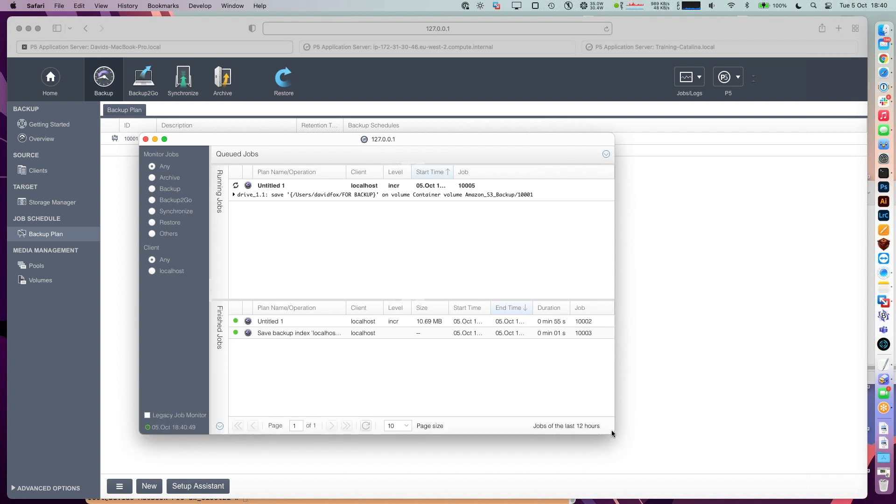
pyautogui.click(233, 193)
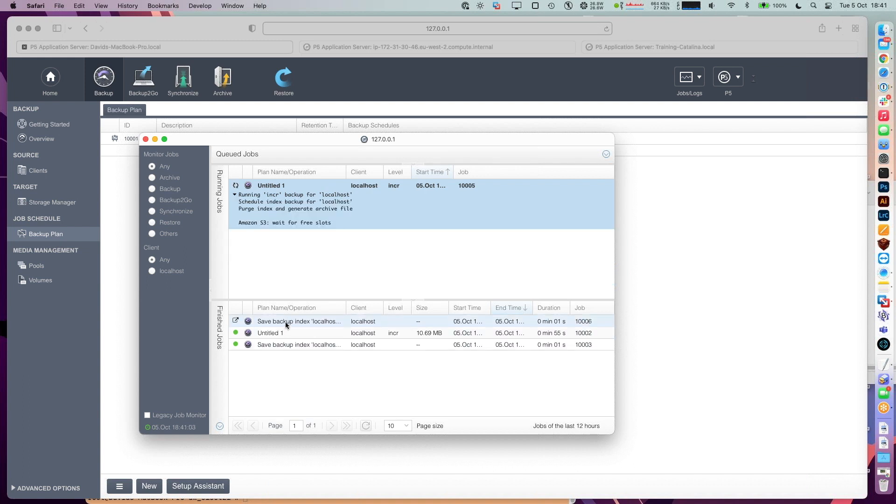
pyautogui.doubleClick(279, 333)
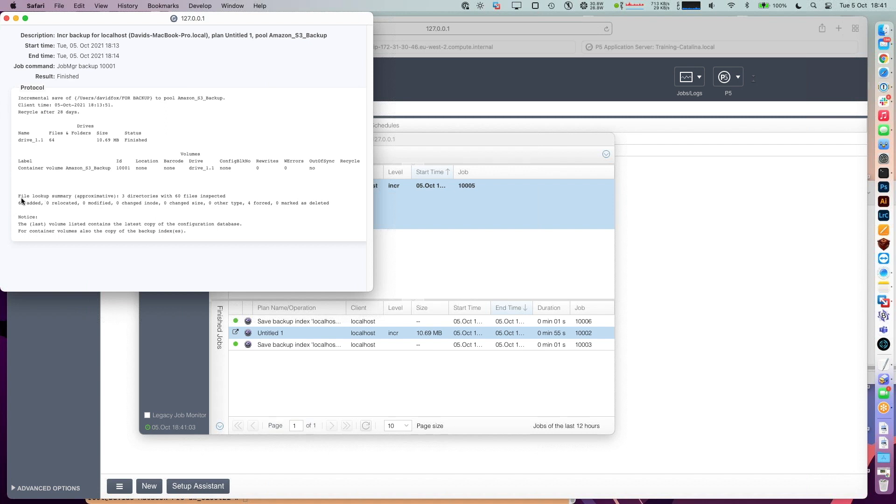
# - Highlight the file lookup summary in job 10002's protocol, then close it
pyautogui.moveTo(18, 196); pyautogui.dragTo(19, 206)
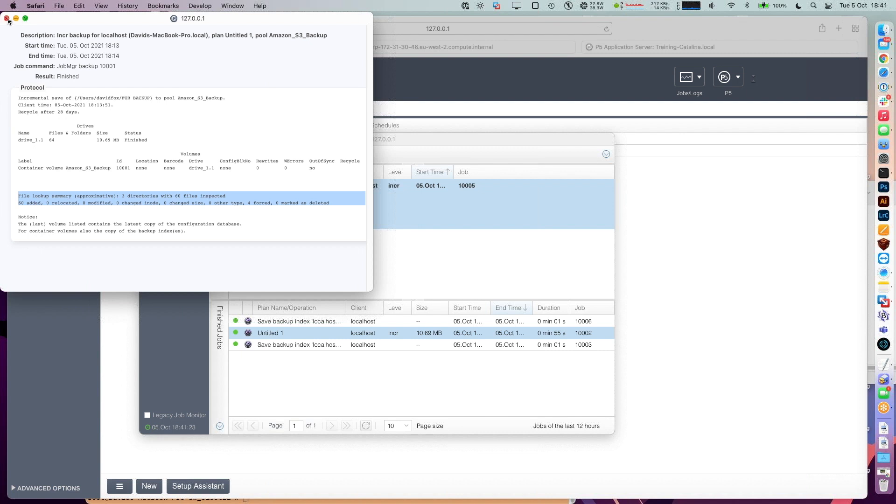
pyautogui.moveTo(35, 17); pyautogui.dragTo(454, 25)
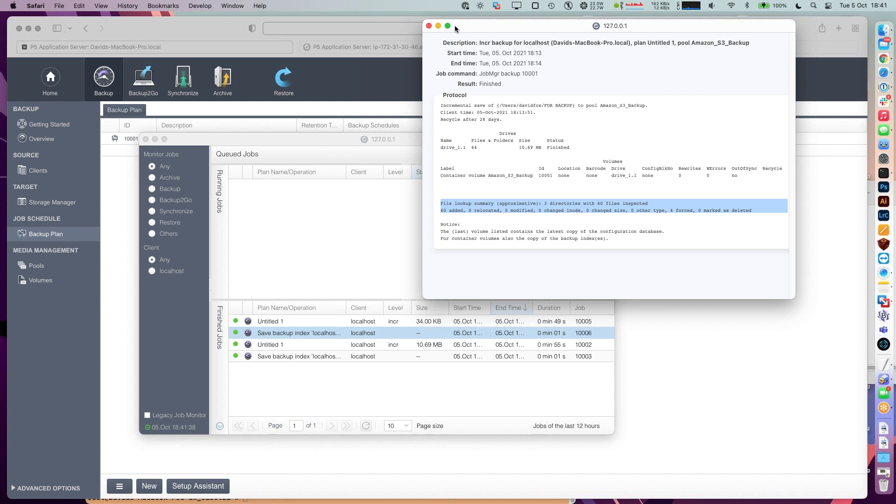
pyautogui.click(428, 26)
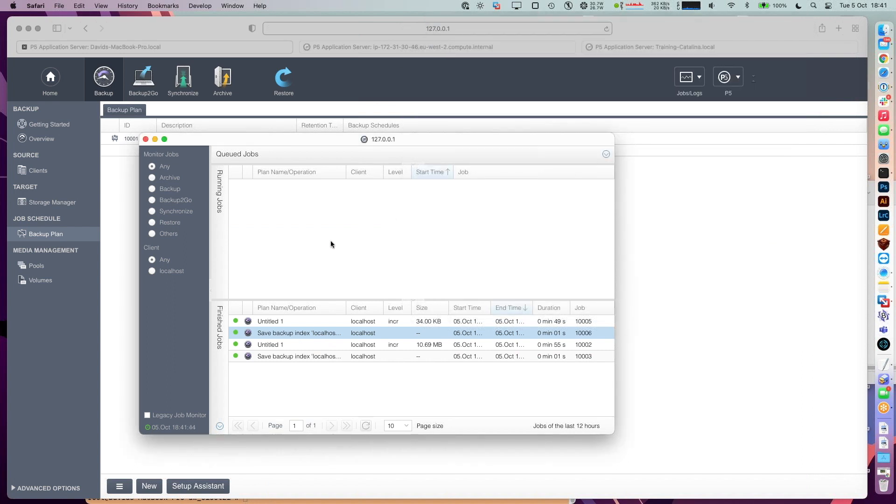
# - Open finished job 10005's protocol, note 0 added and 29 relocated, then go to Restore
pyautogui.click(274, 323)
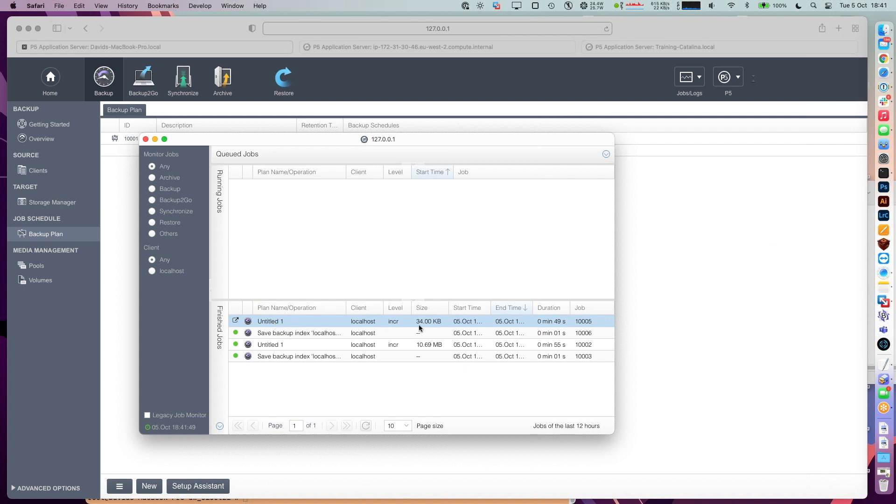
pyautogui.click(436, 345)
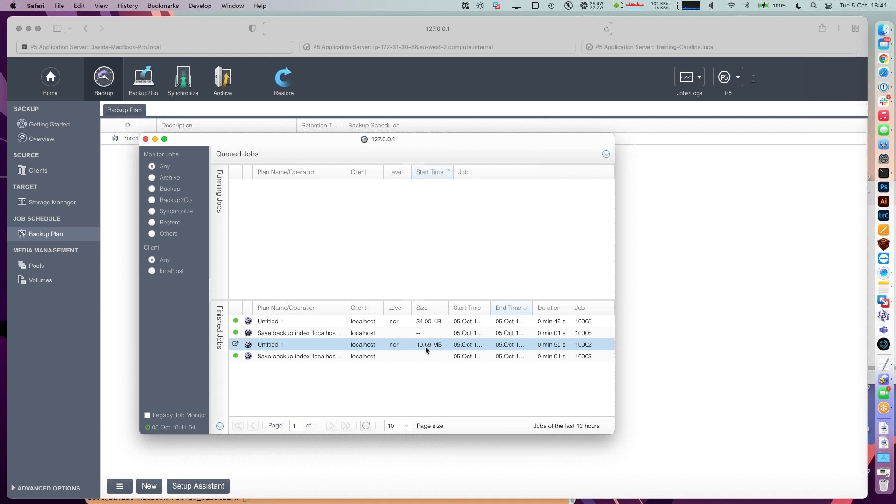
pyautogui.click(424, 322)
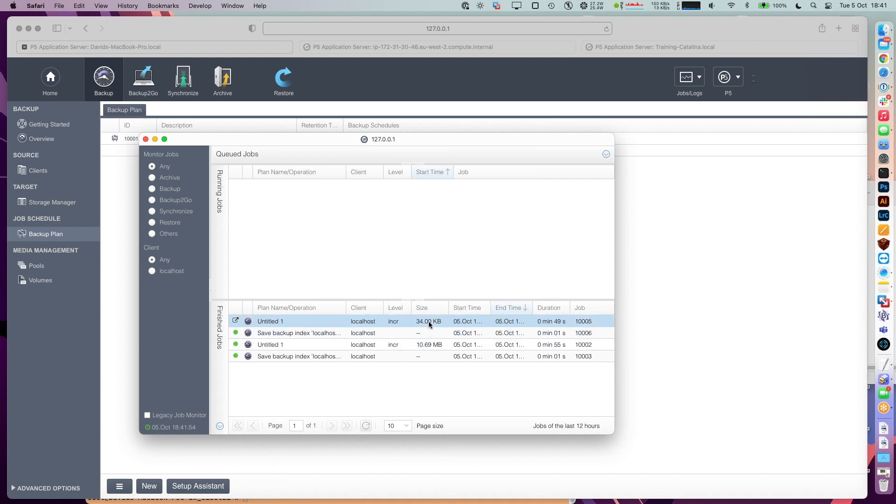
pyautogui.doubleClick(425, 322)
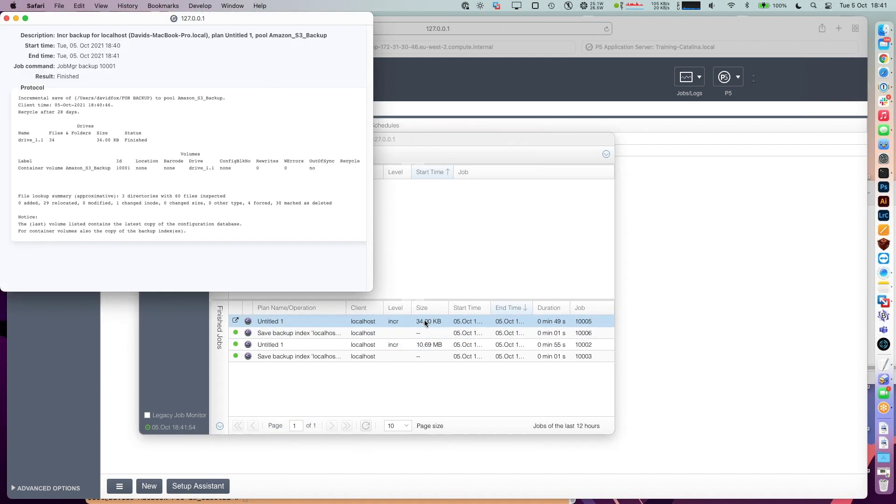
pyautogui.moveTo(97, 17); pyautogui.dragTo(445, 87)
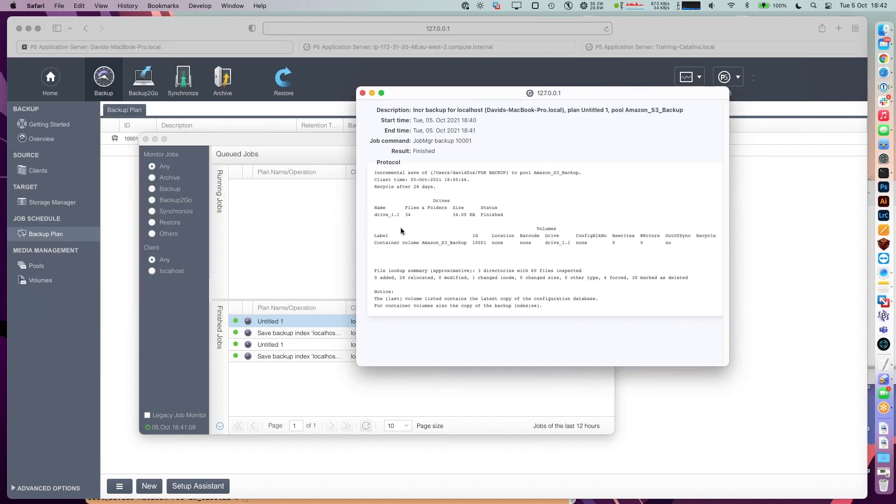
pyautogui.tripleClick(375, 278)
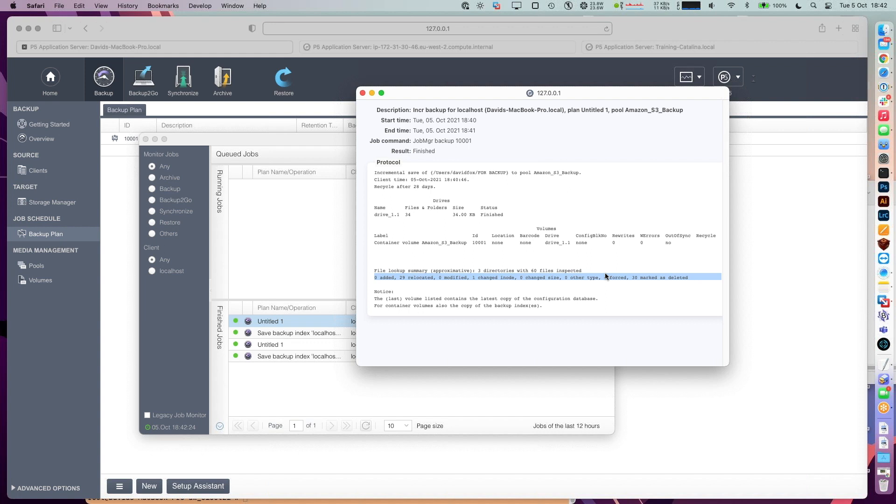
pyautogui.click(273, 120)
pyautogui.click(281, 88)
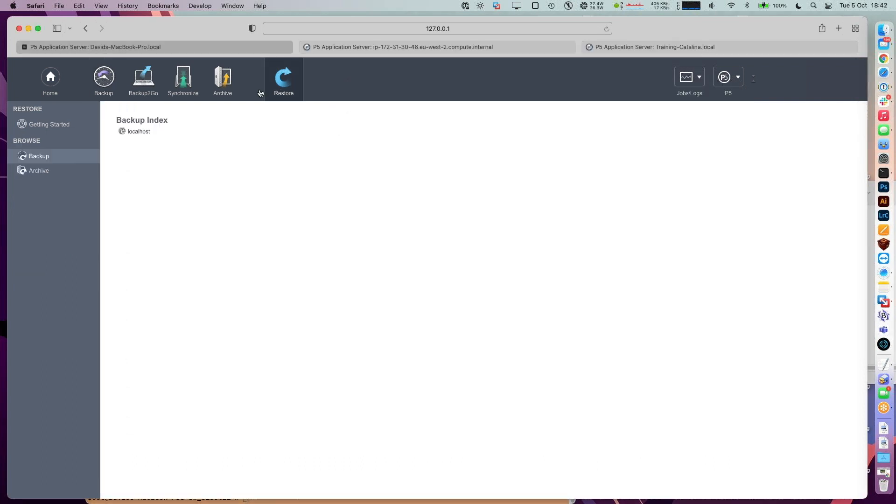
# - Browse localhost › Users › davidfox › FOR BACKUP into images xxy and back
pyautogui.click(142, 133)
pyautogui.click(127, 150)
pyautogui.doubleClick(127, 150)
pyautogui.doubleClick(127, 150)
pyautogui.doubleClick(127, 150)
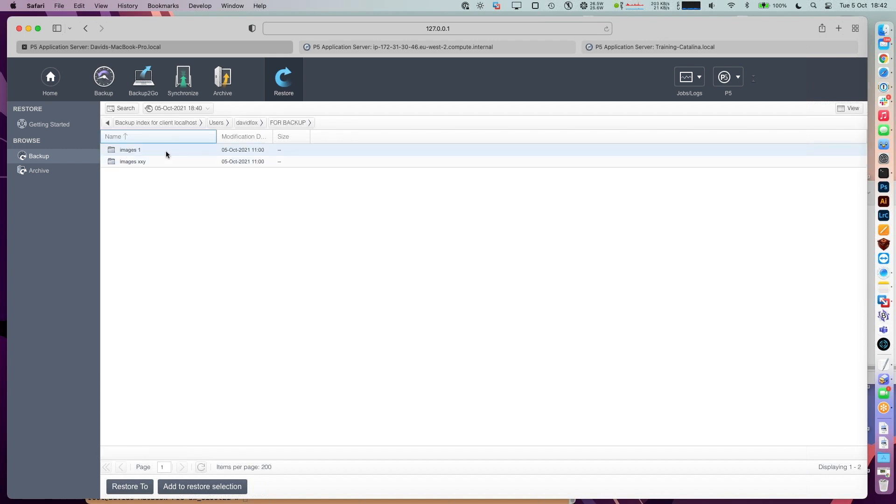
pyautogui.doubleClick(141, 161)
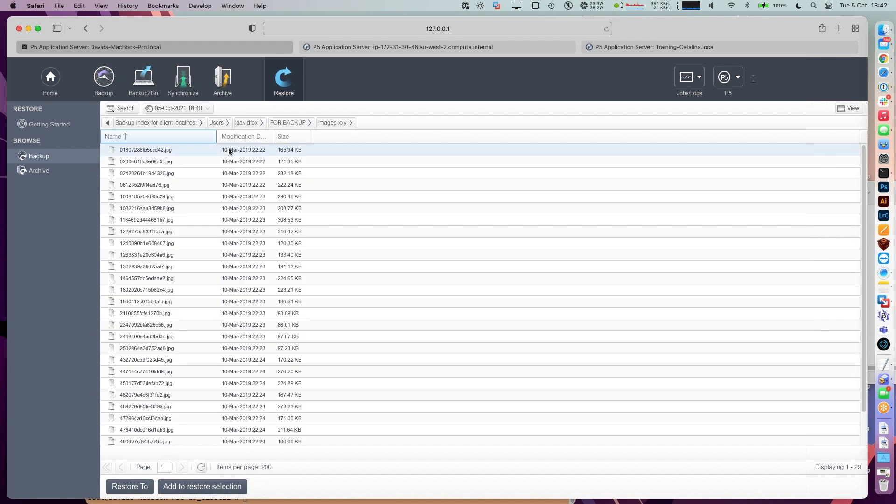
pyautogui.click(283, 123)
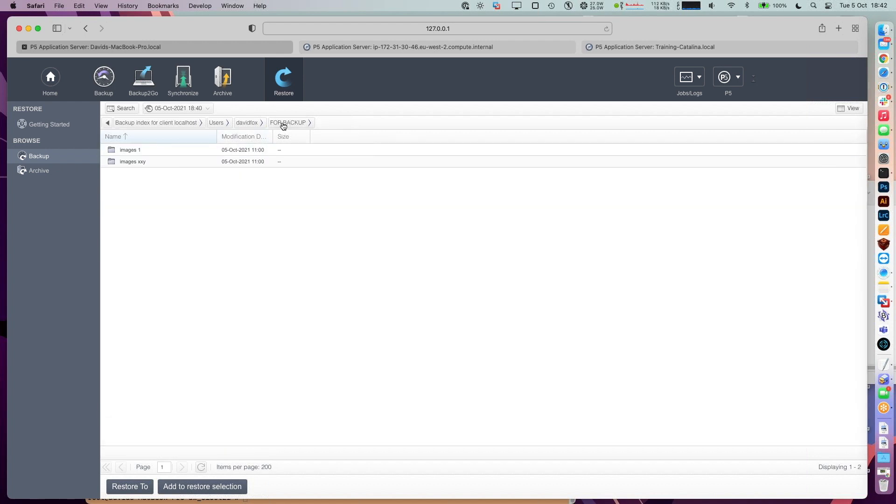
# - Switch FOR BACKUP between the 05-Oct-2021 18:13 and 18:40 snapshots to compare folder names
pyautogui.click(208, 109)
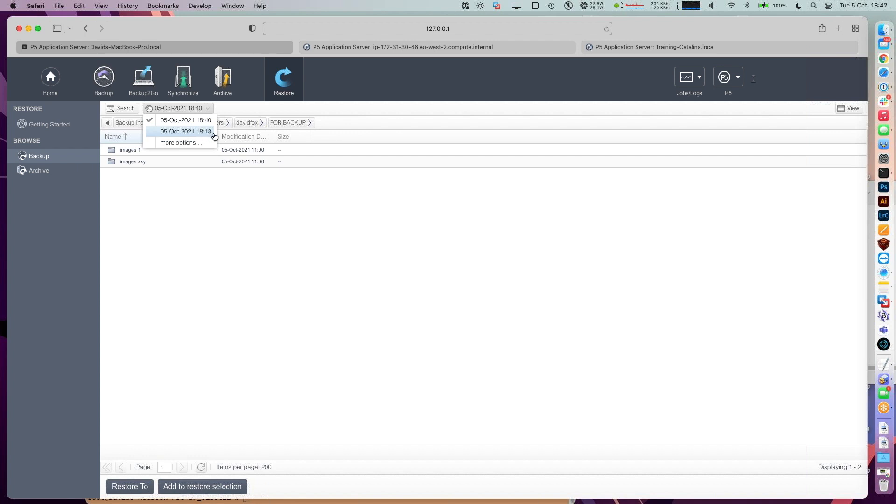
pyautogui.click(179, 131)
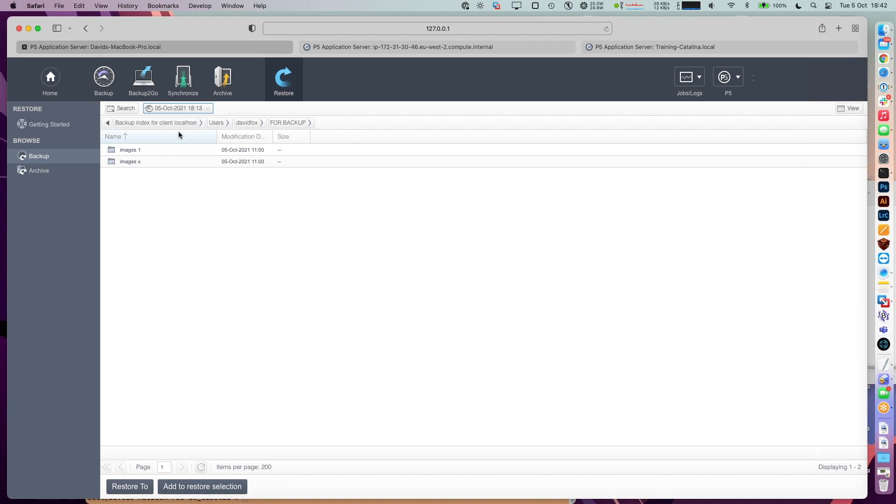
pyautogui.click(136, 160)
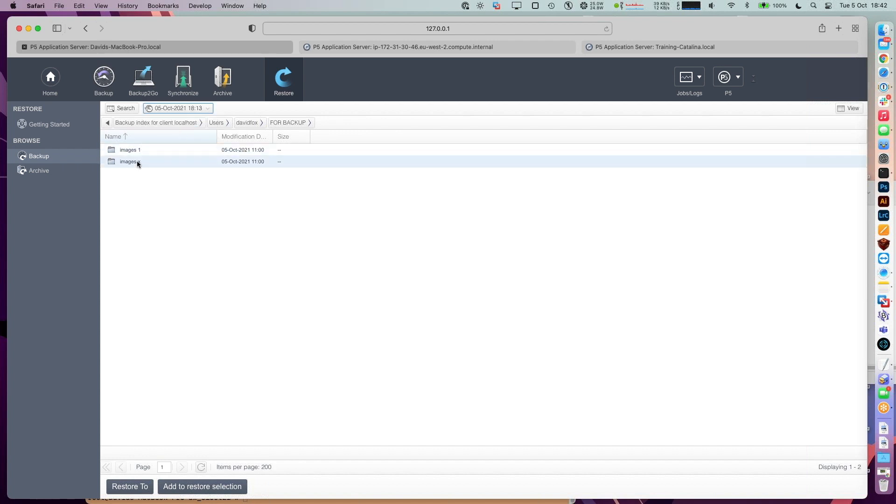
pyautogui.click(184, 108)
pyautogui.click(191, 121)
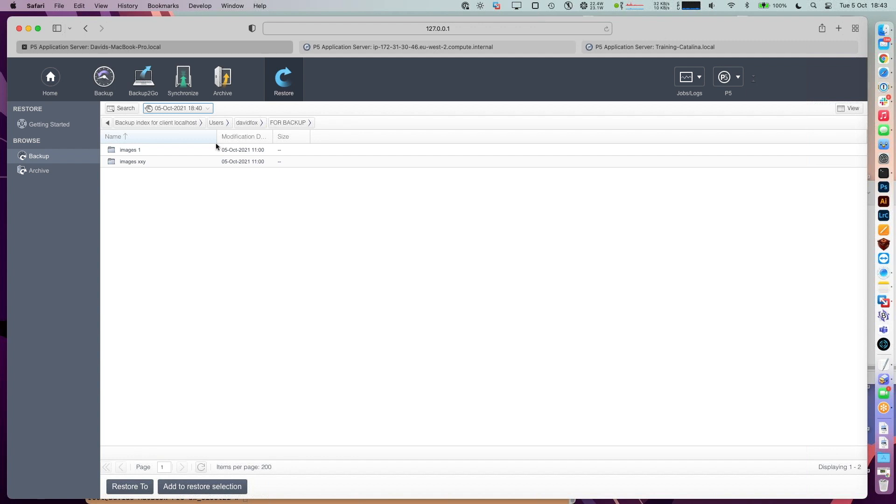
# - Show slide 17 about dry runs in Google Slides, then return to P5 in Safari
pyautogui.click(883, 58)
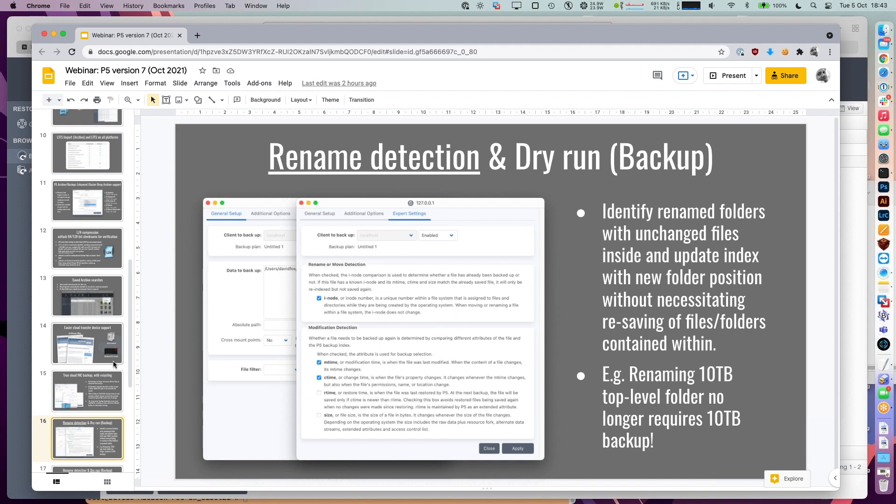
pyautogui.scroll(-3, 99, 372)
pyautogui.click(73, 382)
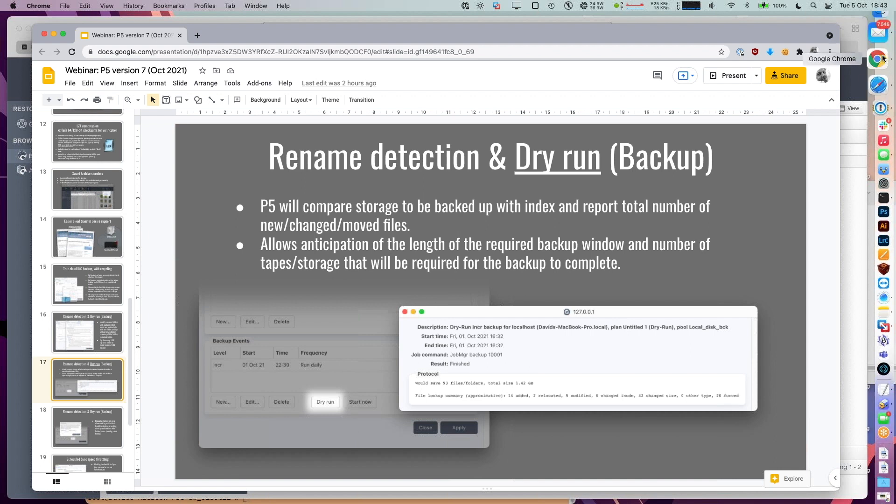
pyautogui.click(877, 77)
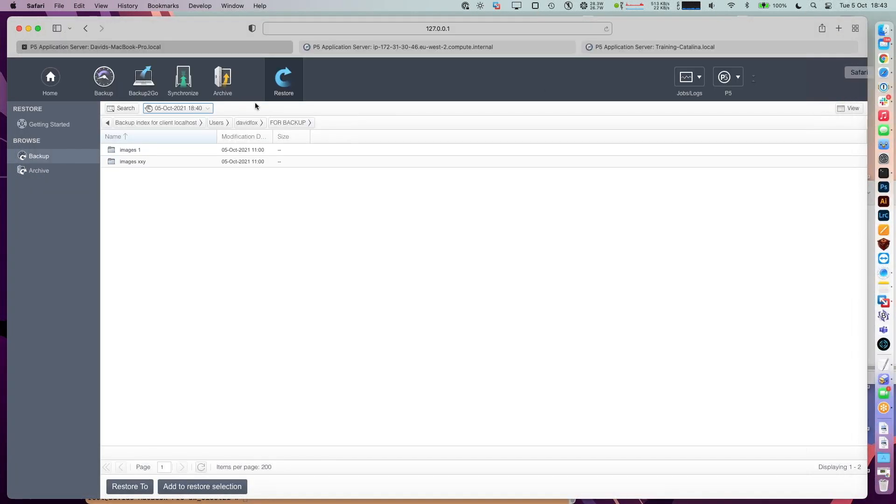
# - Display plan 10001's localhost task and 22:30 incremental Amazon_S3_Backup event, then return to the slides
pyautogui.click(103, 89)
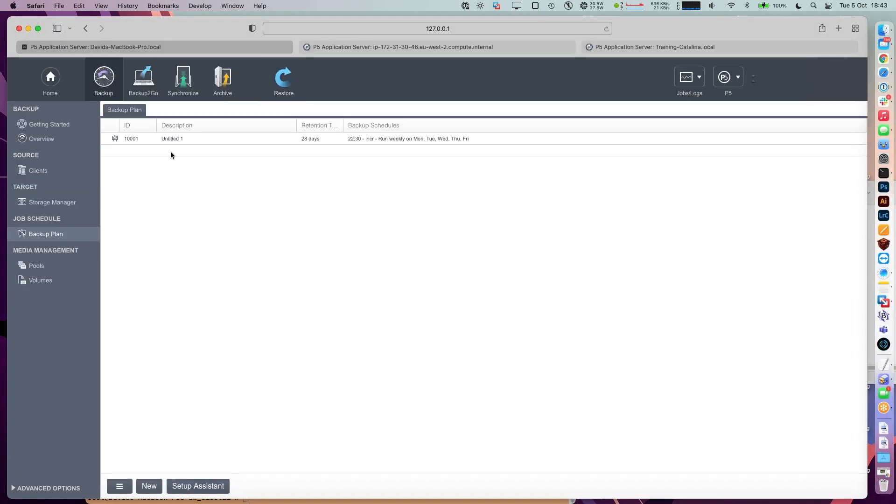
pyautogui.doubleClick(142, 137)
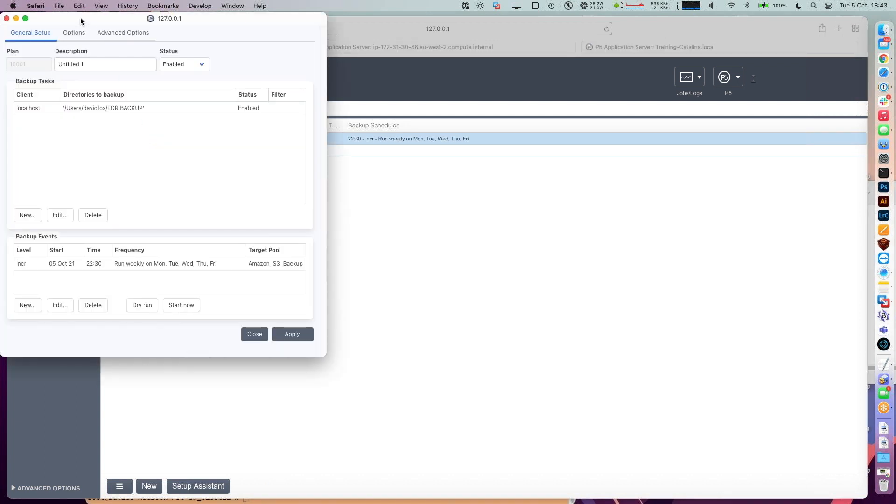
pyautogui.moveTo(80, 17); pyautogui.dragTo(470, 71)
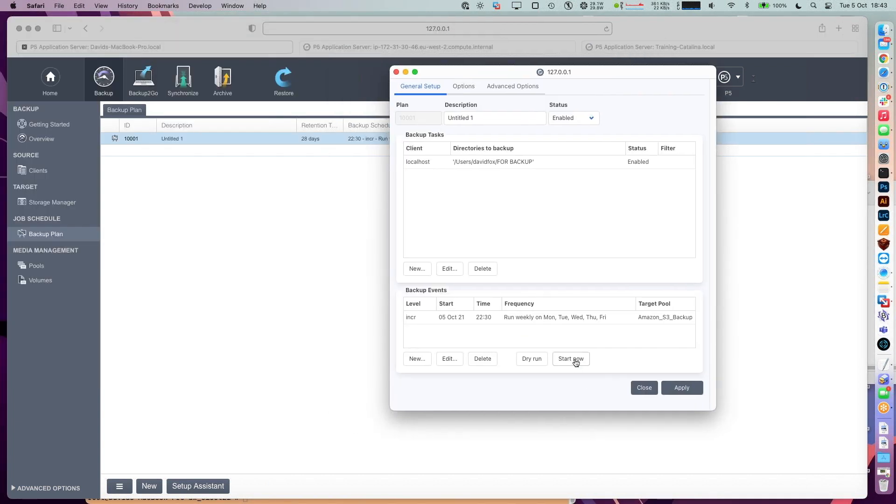
pyautogui.click(432, 164)
pyautogui.click(460, 318)
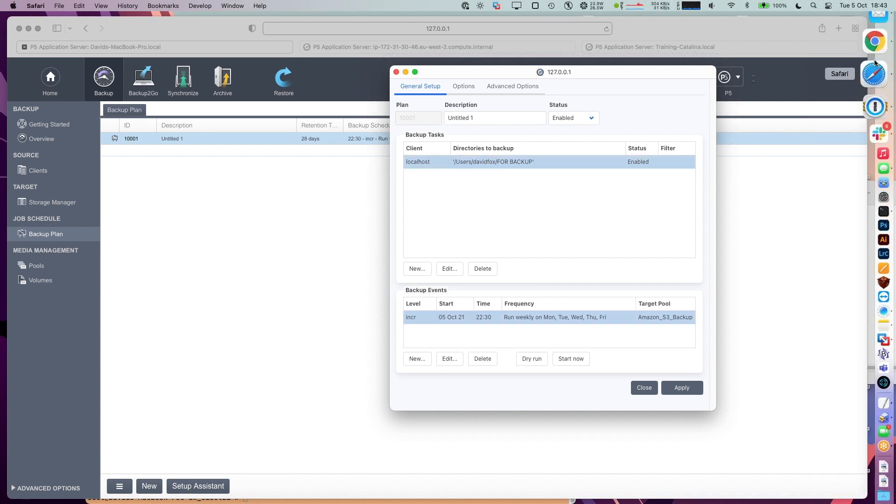
pyautogui.click(875, 59)
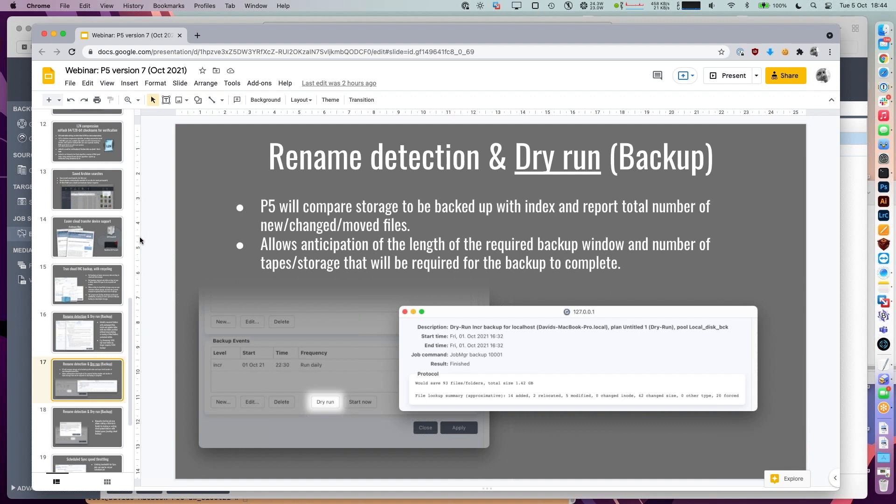
# - Clear the slide selection and advance to slide 18 on starting a job with a data limit
pyautogui.click(301, 244)
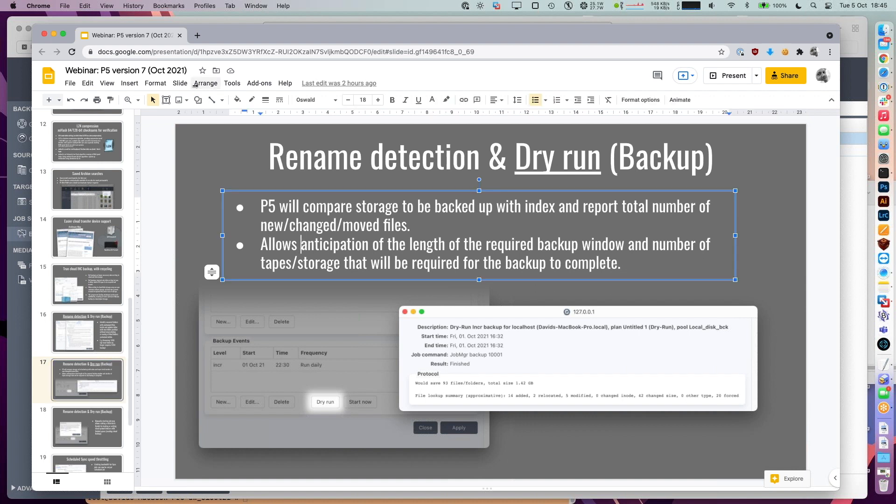
pyautogui.click(219, 130)
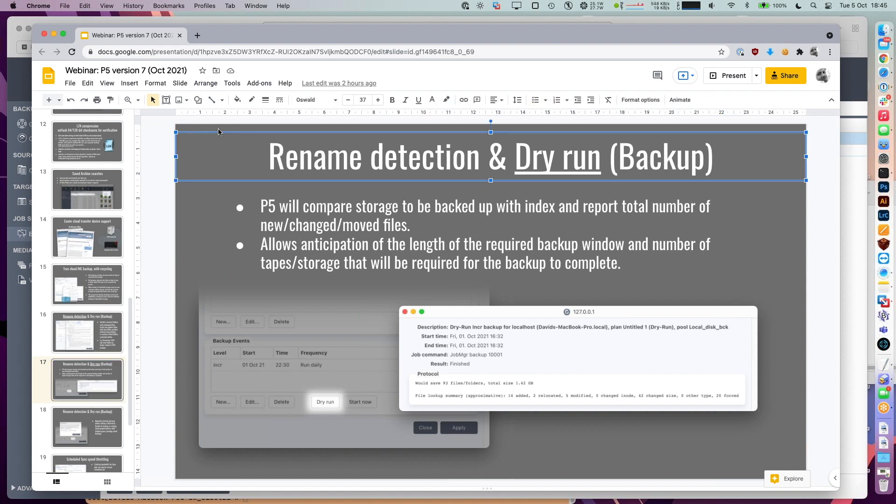
pyautogui.click(179, 217)
pyautogui.scroll(-3, 79, 304)
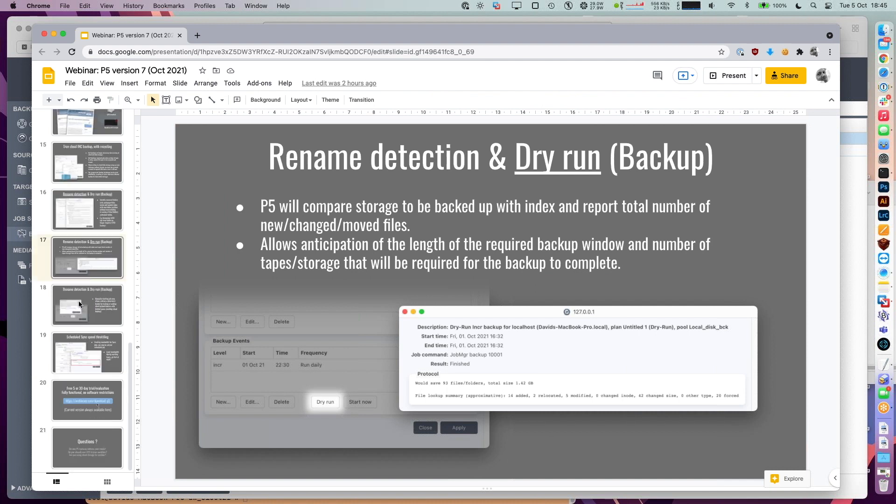
pyautogui.click(78, 305)
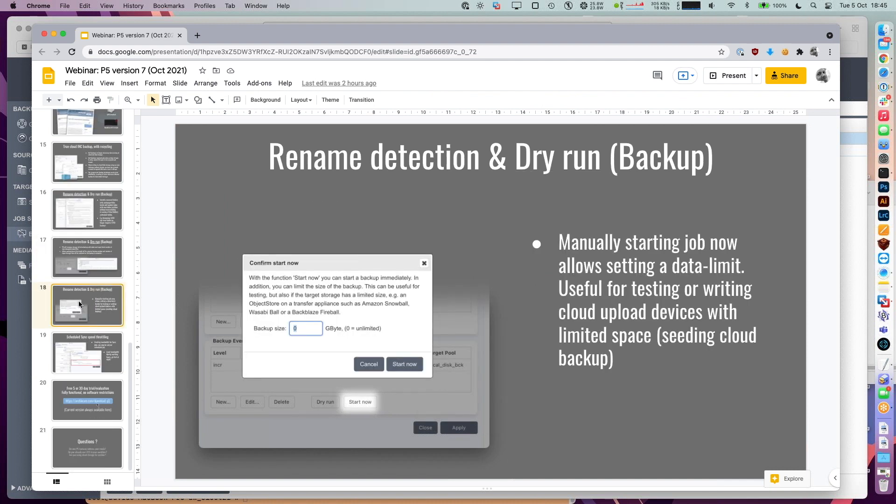